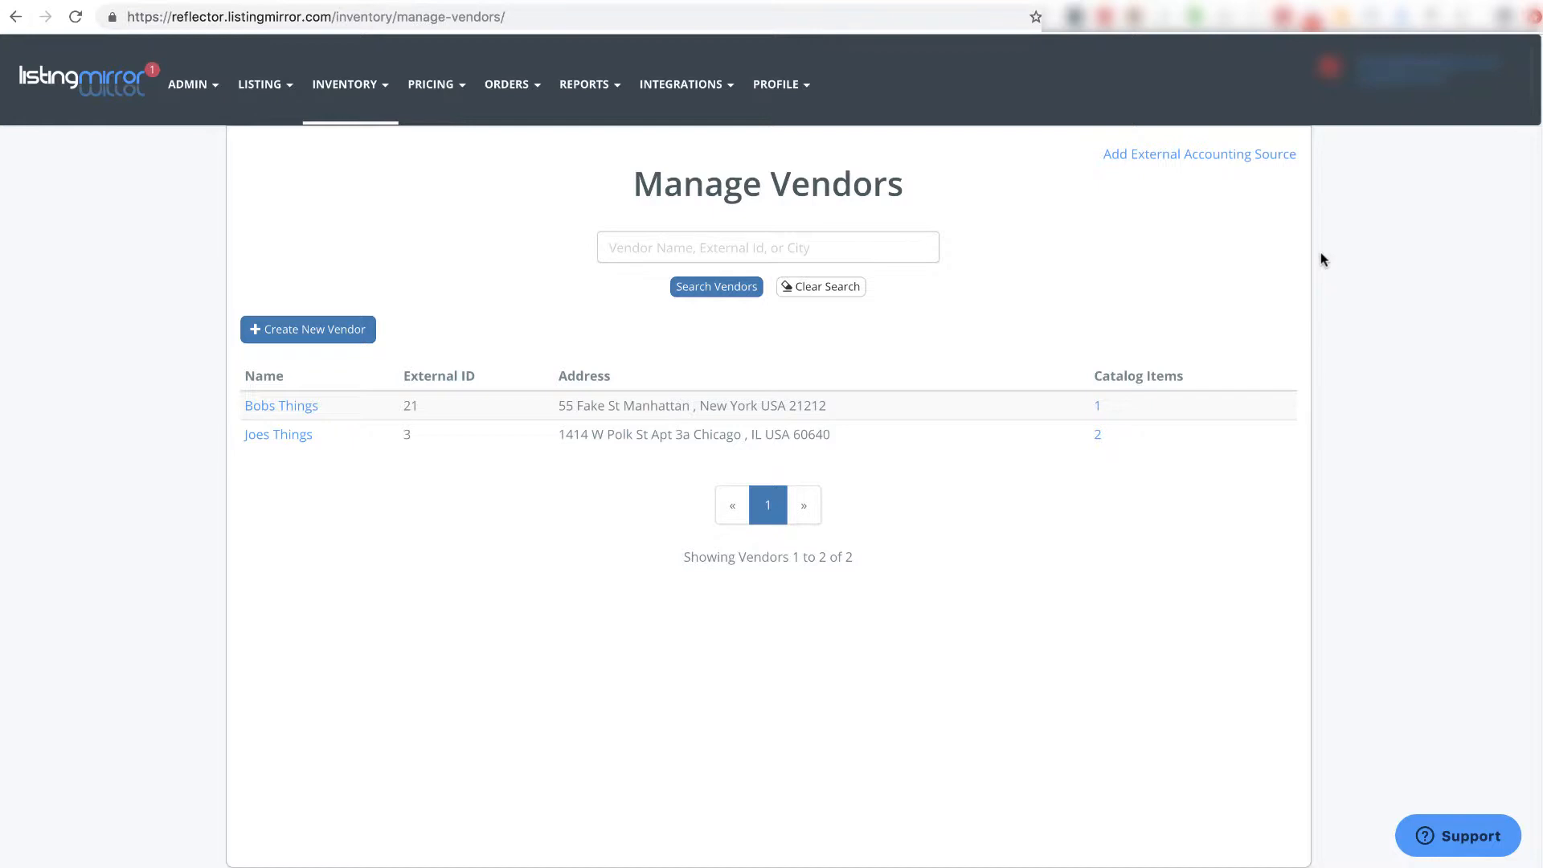
# - Switch from Manage Vendors to the Purchase Orders page showing PO 3 and PO 2
pyautogui.click(402, 1)
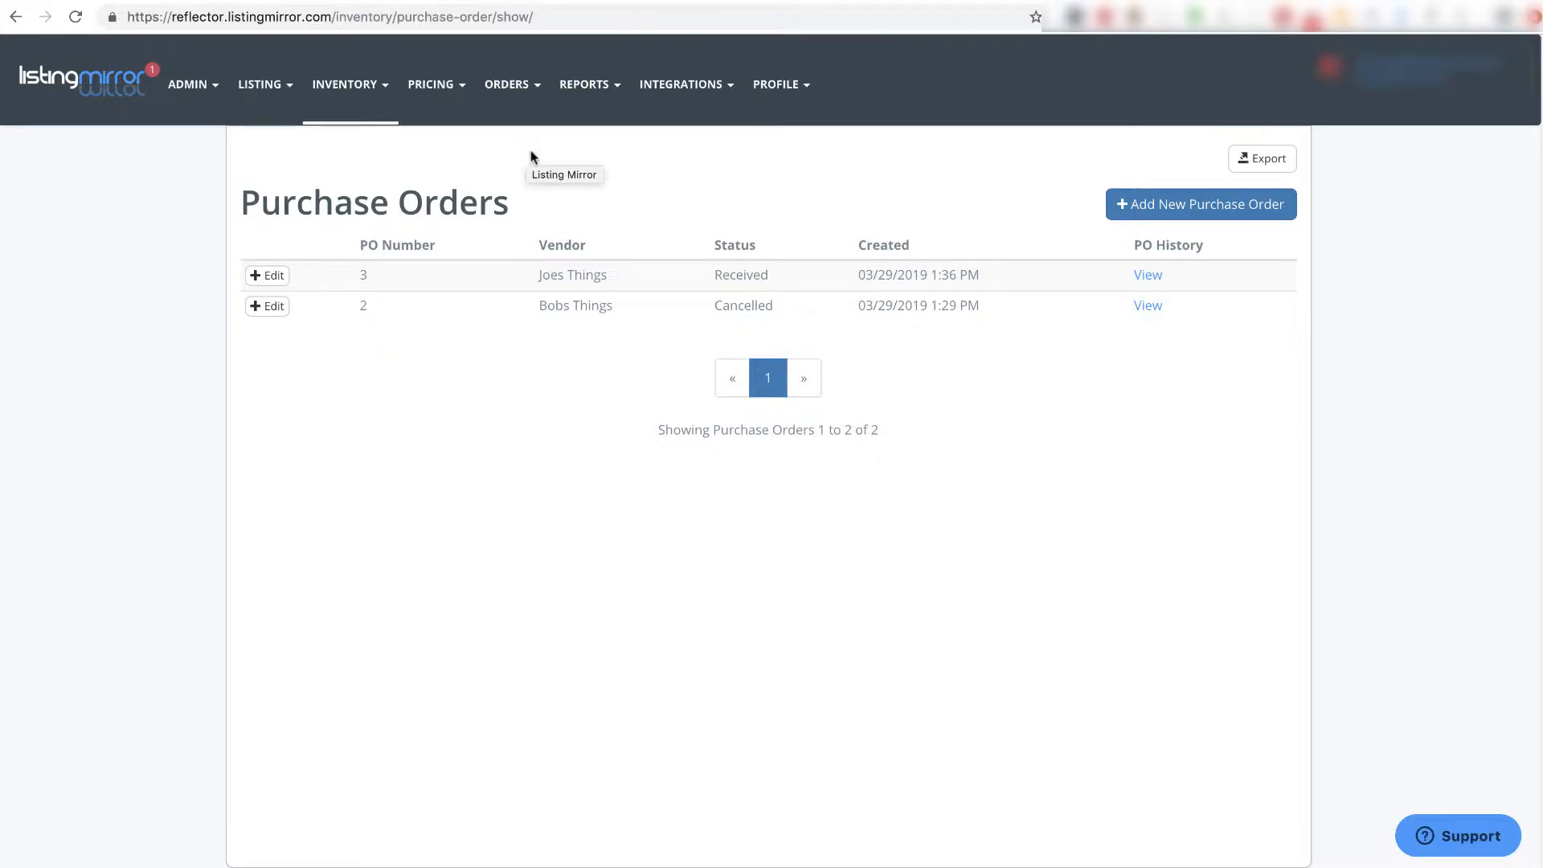
# - From Inventory > Purchase Orders, start a new blank Draft purchase order
pyautogui.click(360, 92)
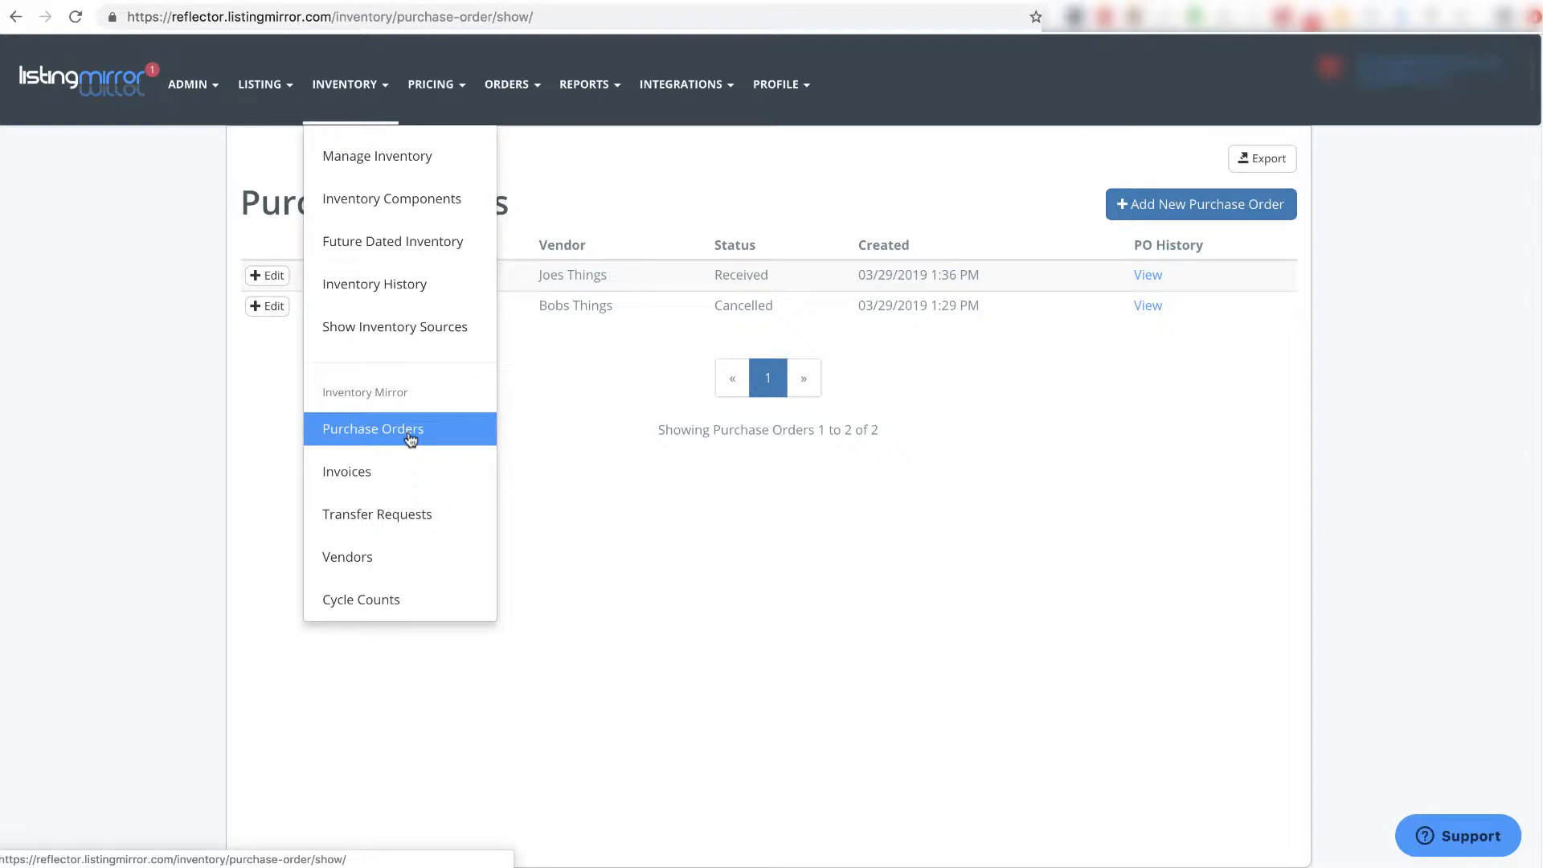
pyautogui.click(410, 438)
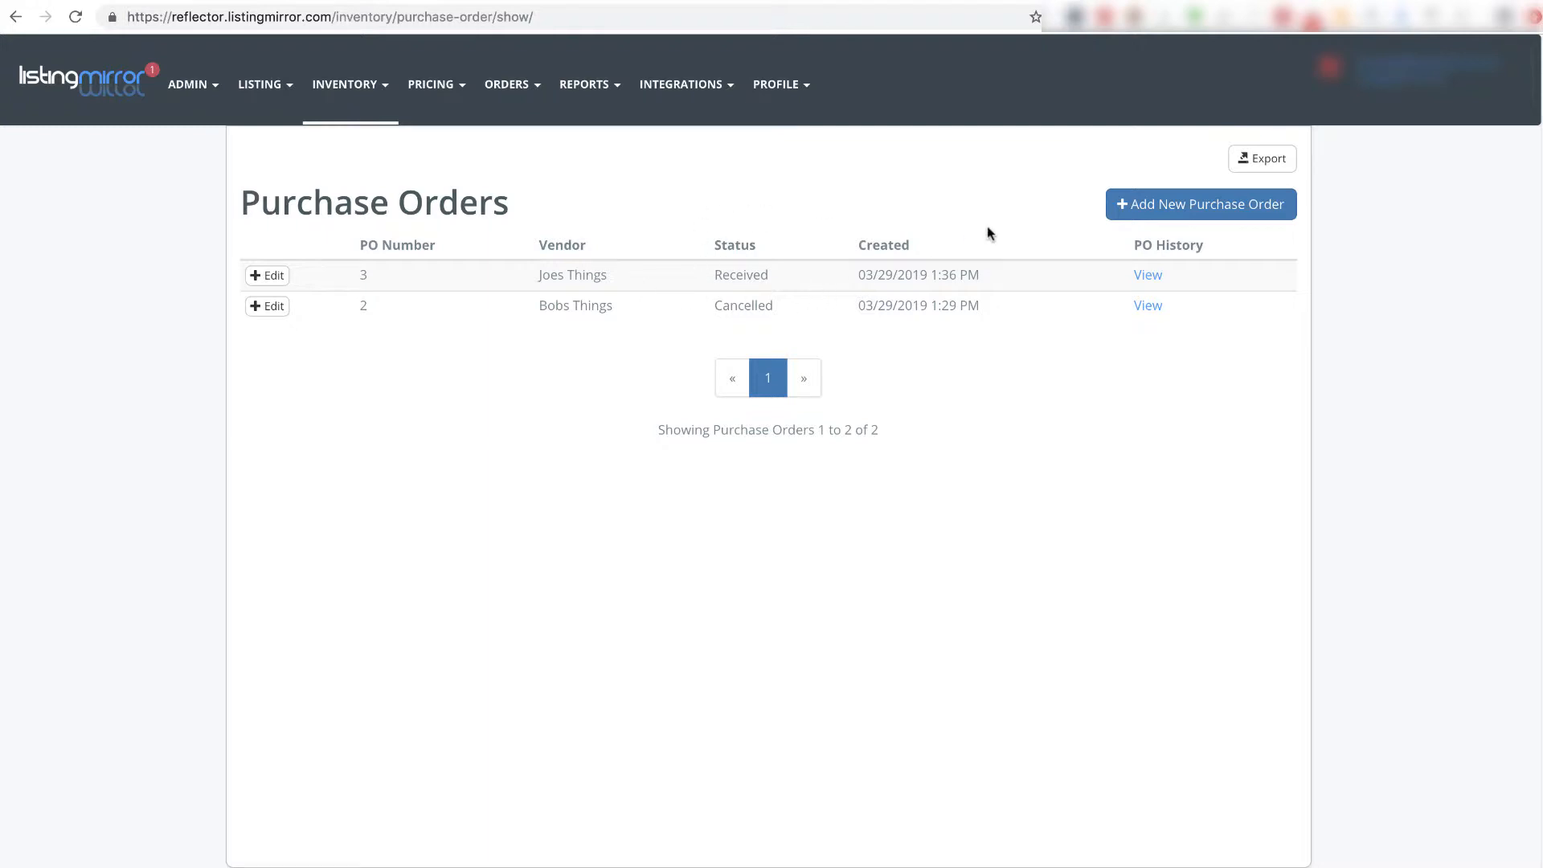
pyautogui.click(1149, 211)
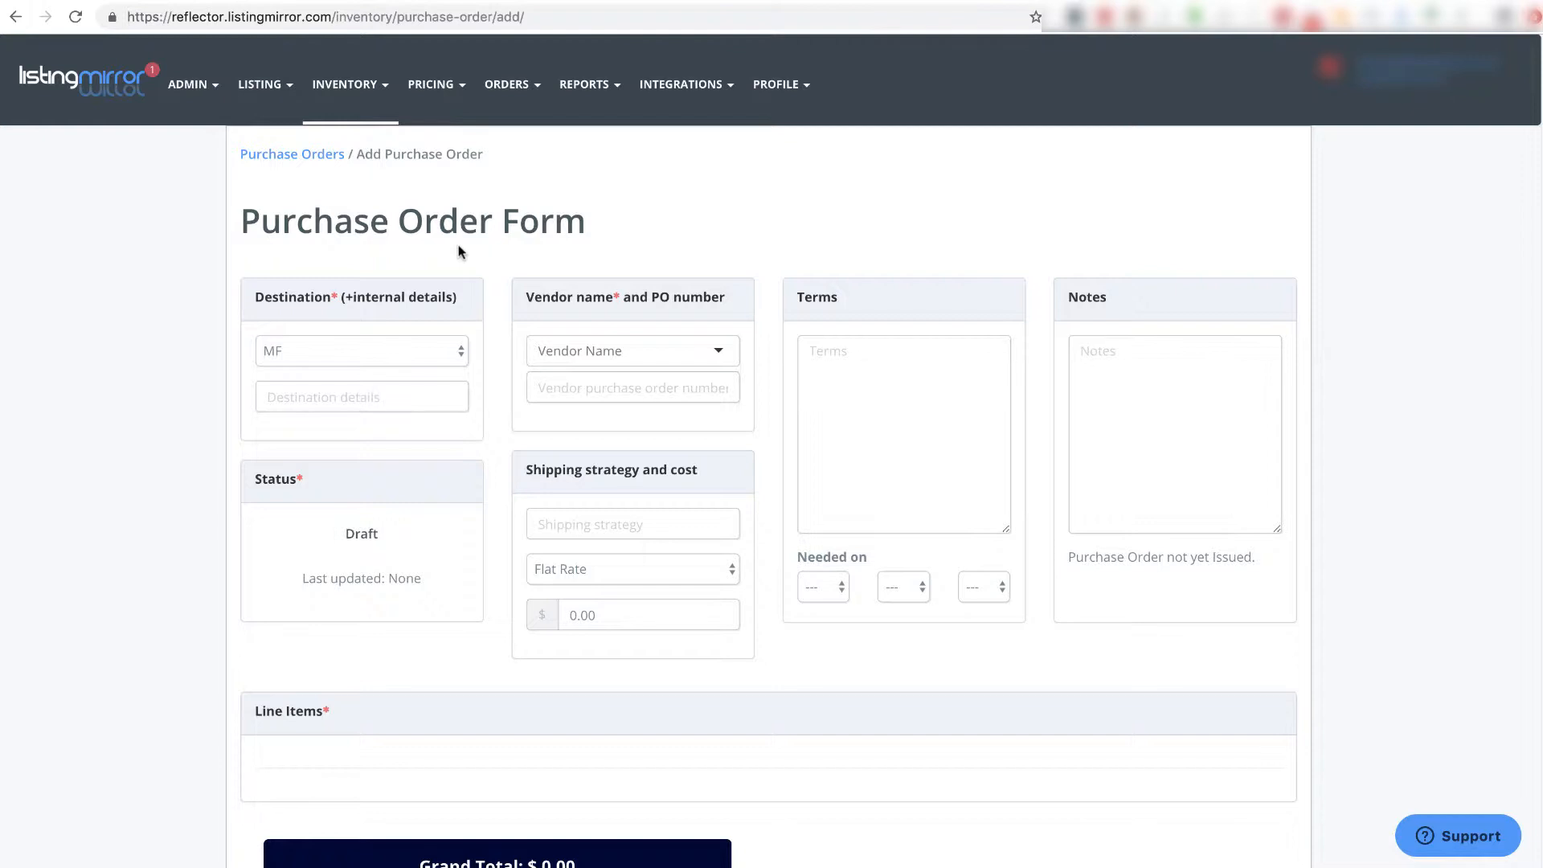
# - Keep MF as the destination and add the note 'please deliver in back'
pyautogui.click(440, 364)
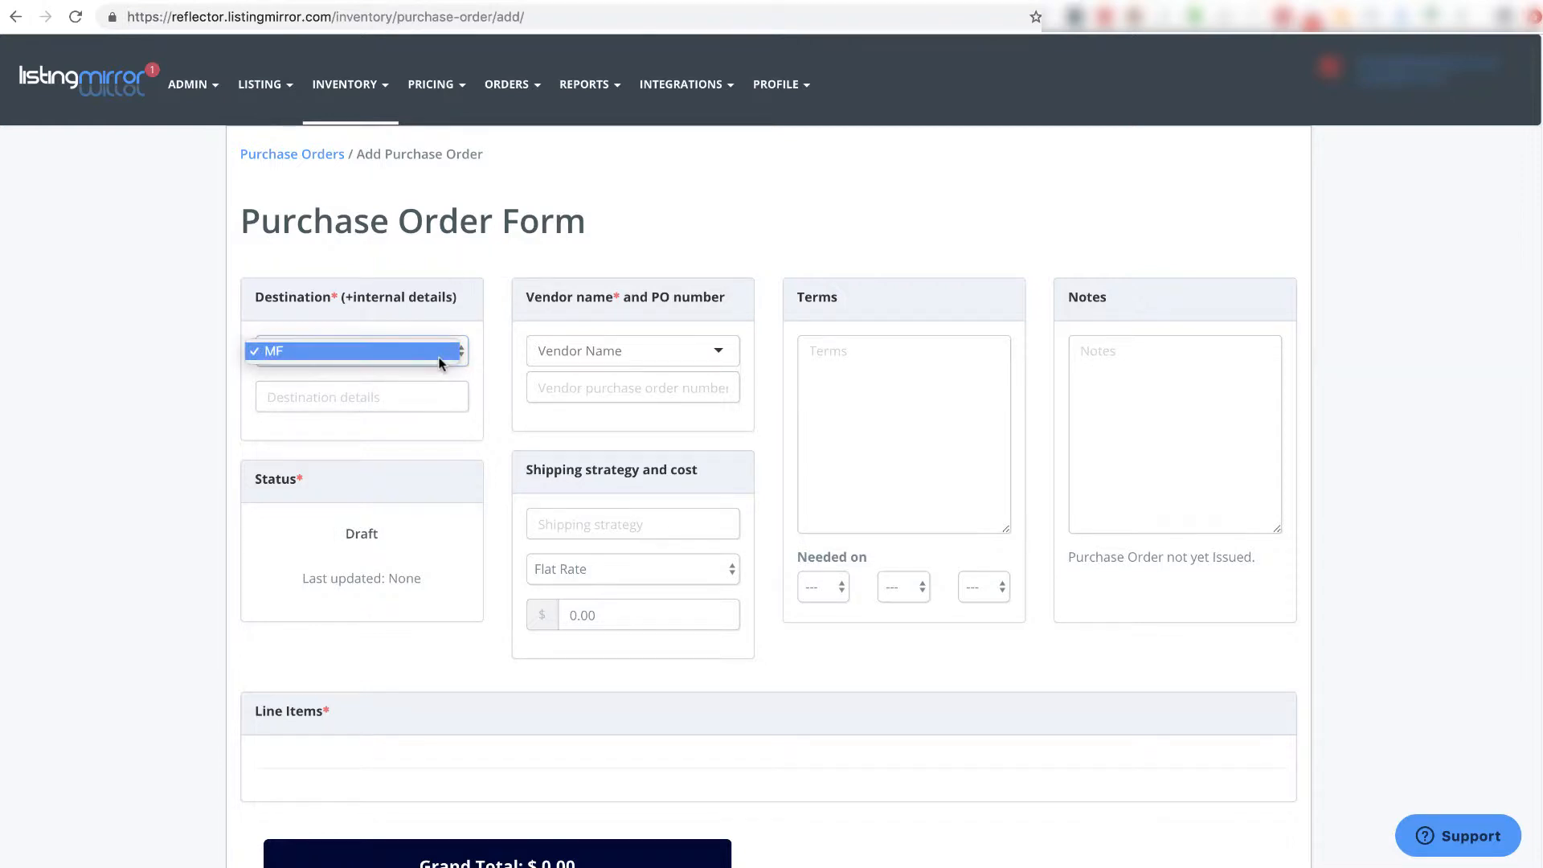
pyautogui.click(490, 277)
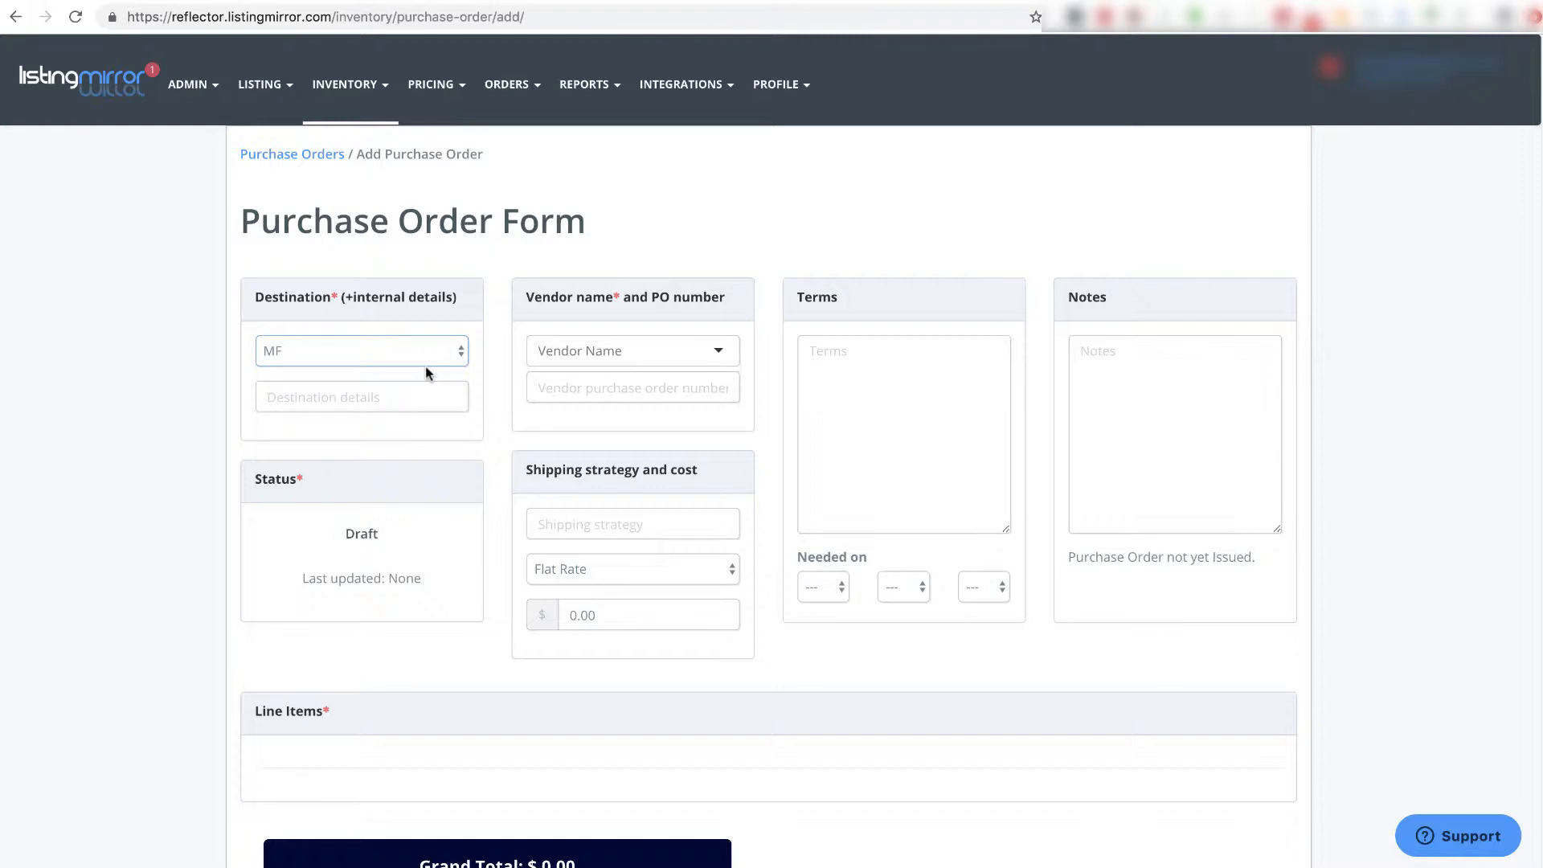
pyautogui.click(403, 394)
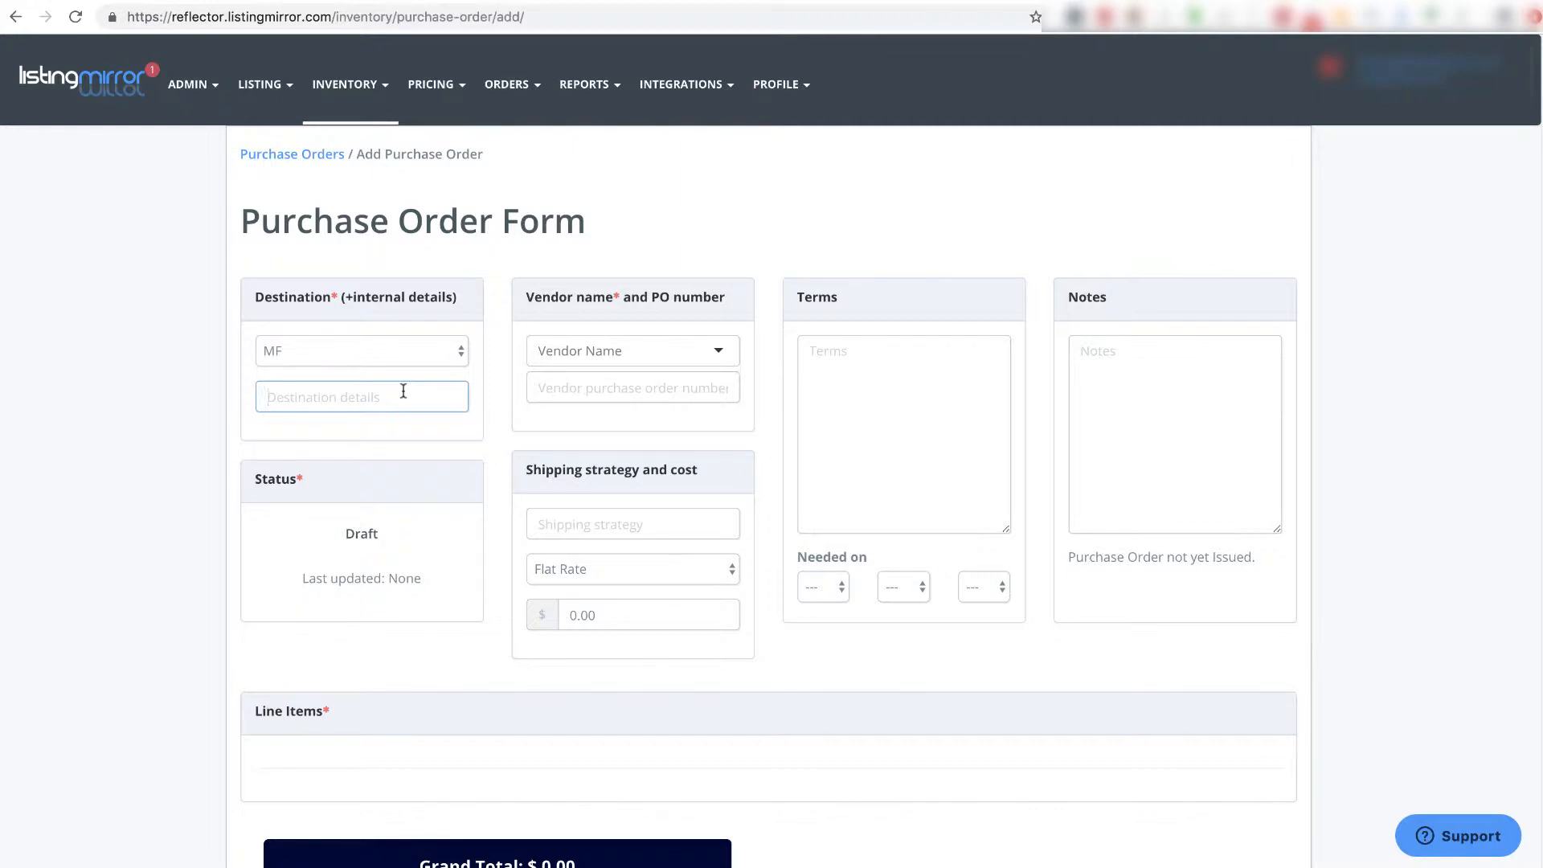
pyautogui.write('please deliver in back')
# - Choose Joes Things as vendor and check its auto-filled 1414 W Polk St Chicago address
pyautogui.click(691, 391)
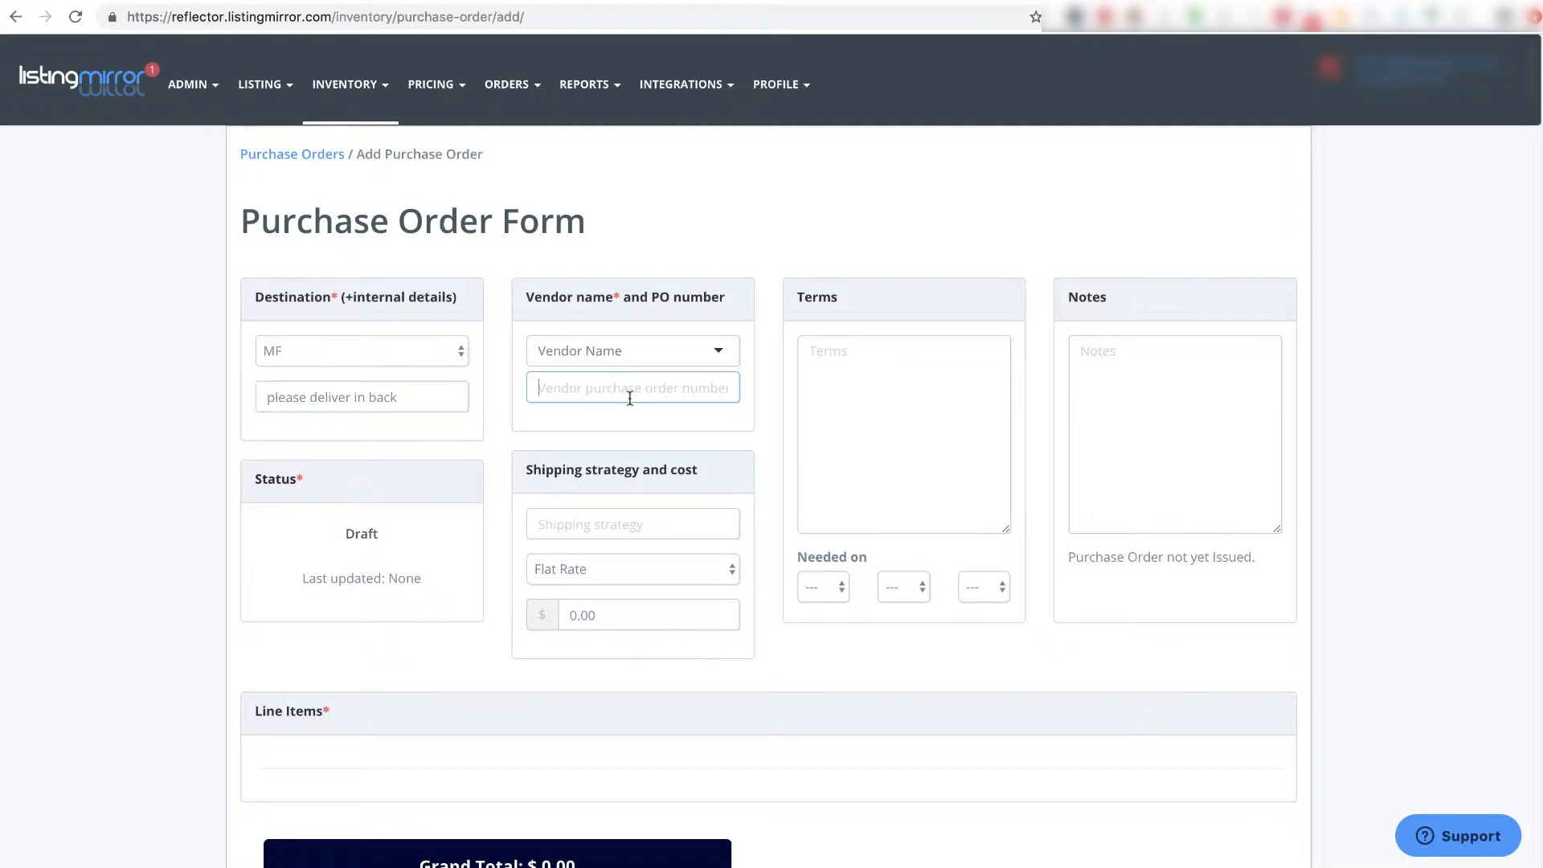
pyautogui.click(683, 355)
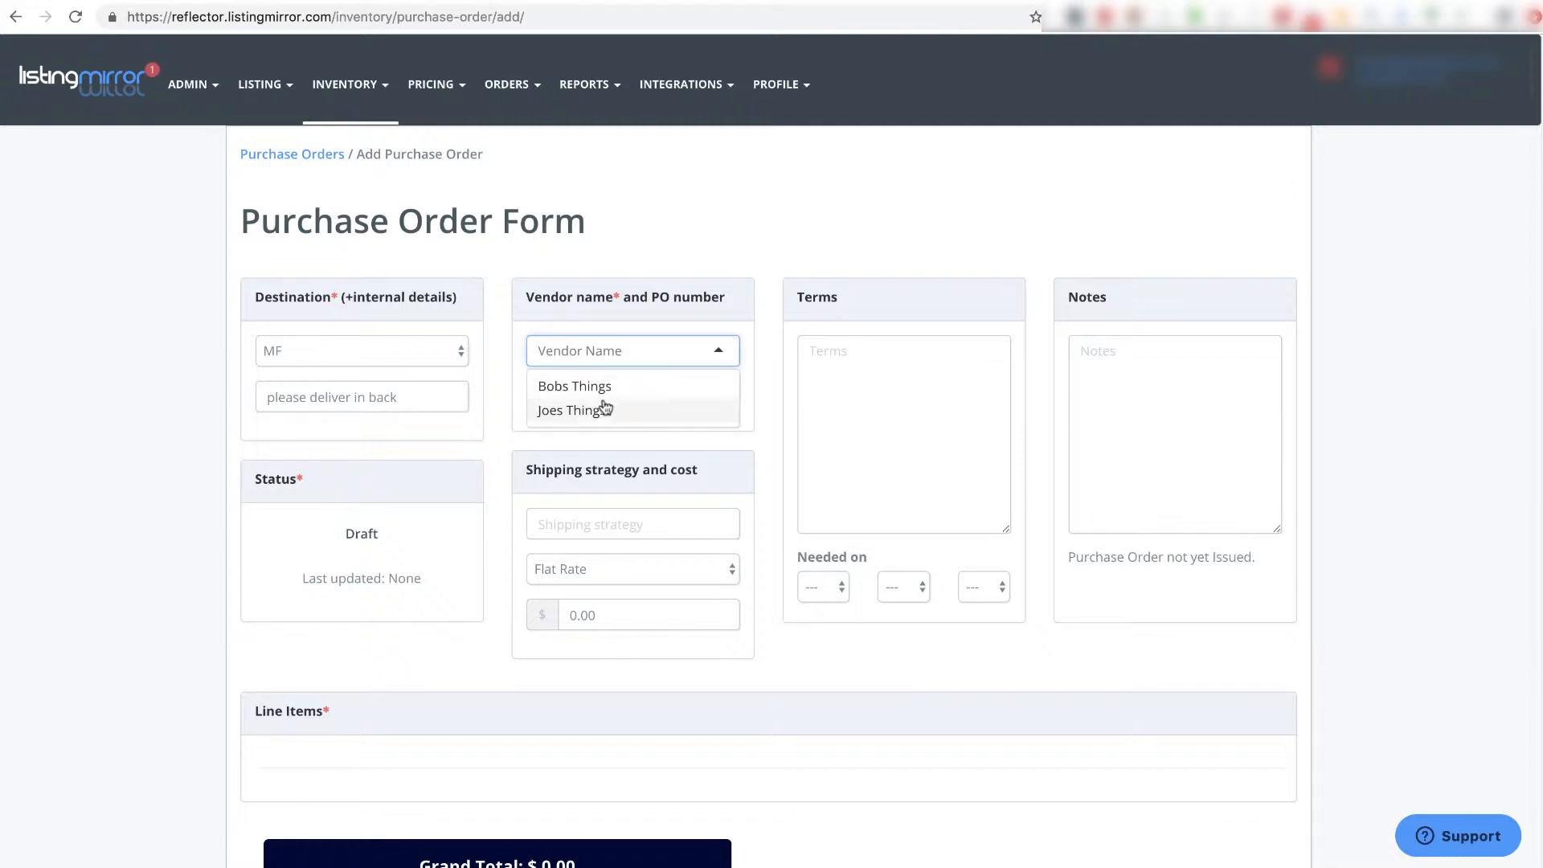
pyautogui.write('j')
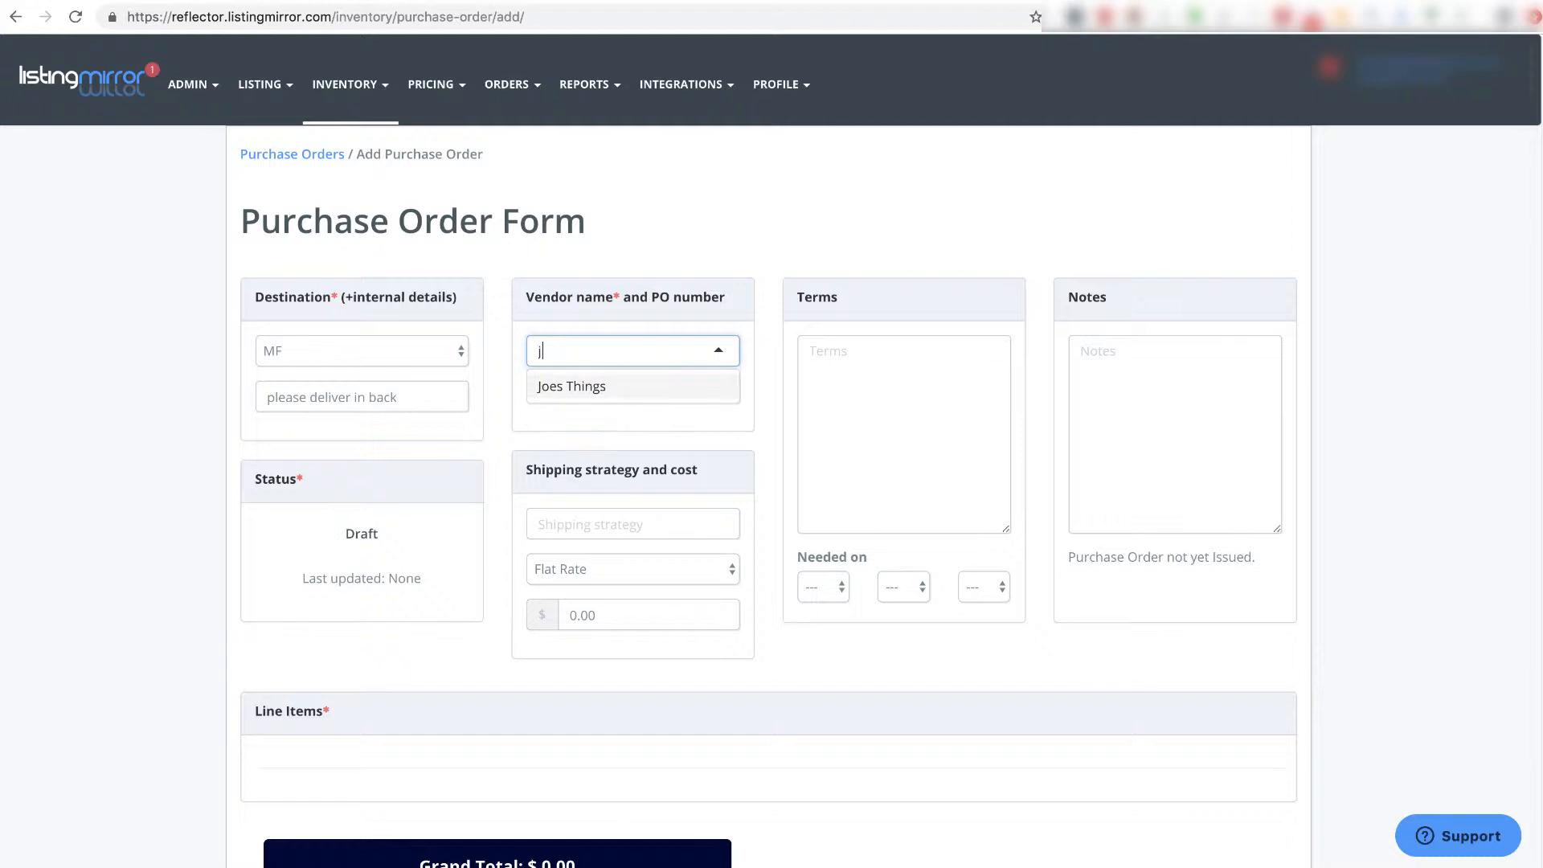
pyautogui.click(595, 389)
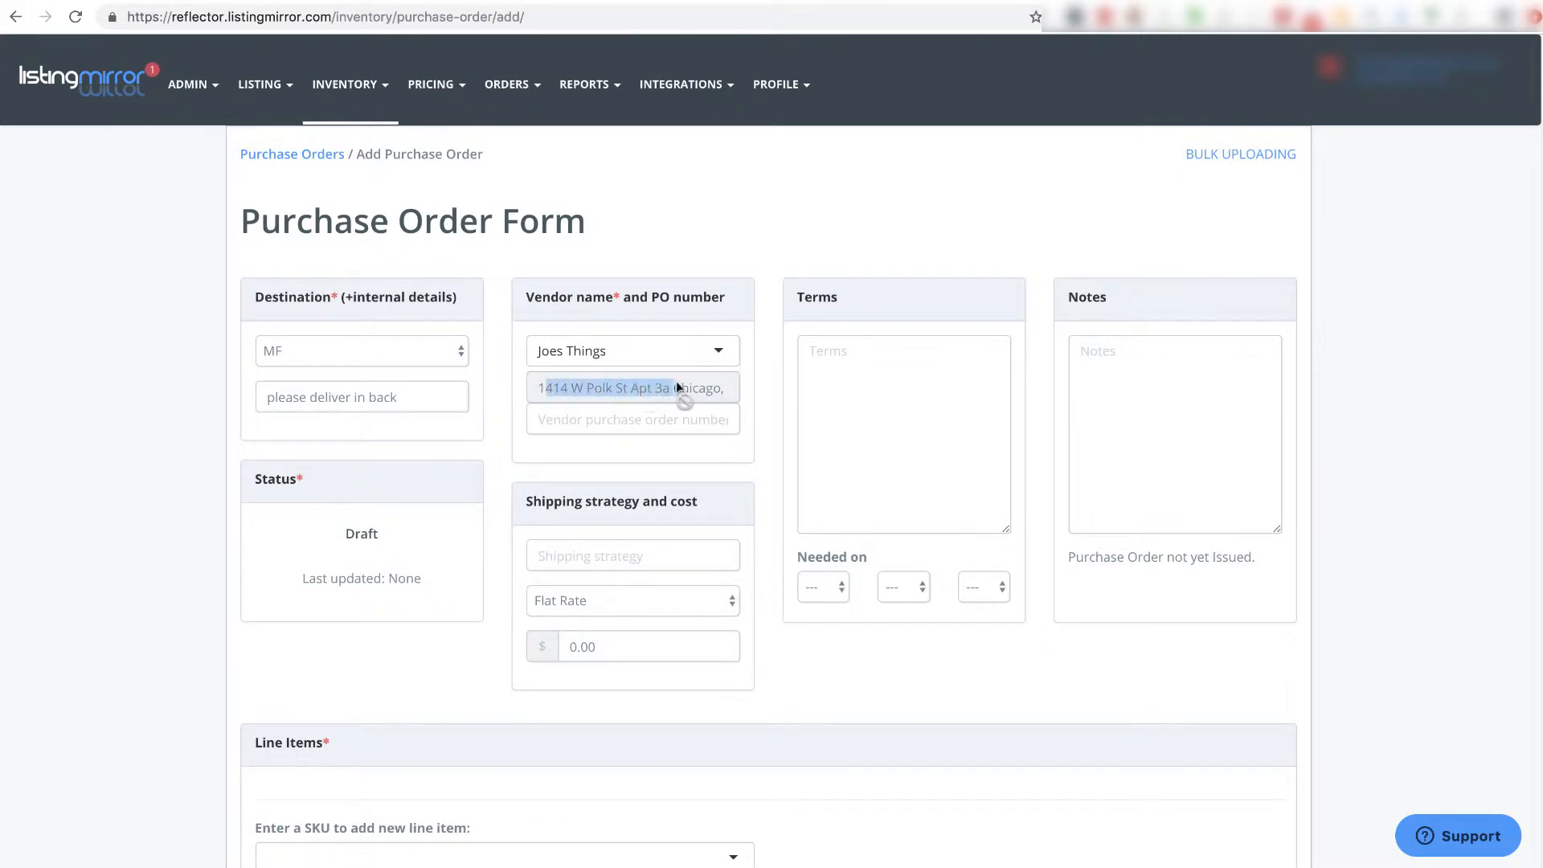
pyautogui.moveTo(677, 382); pyautogui.dragTo(720, 389)
pyautogui.moveTo(571, 391); pyautogui.dragTo(552, 391)
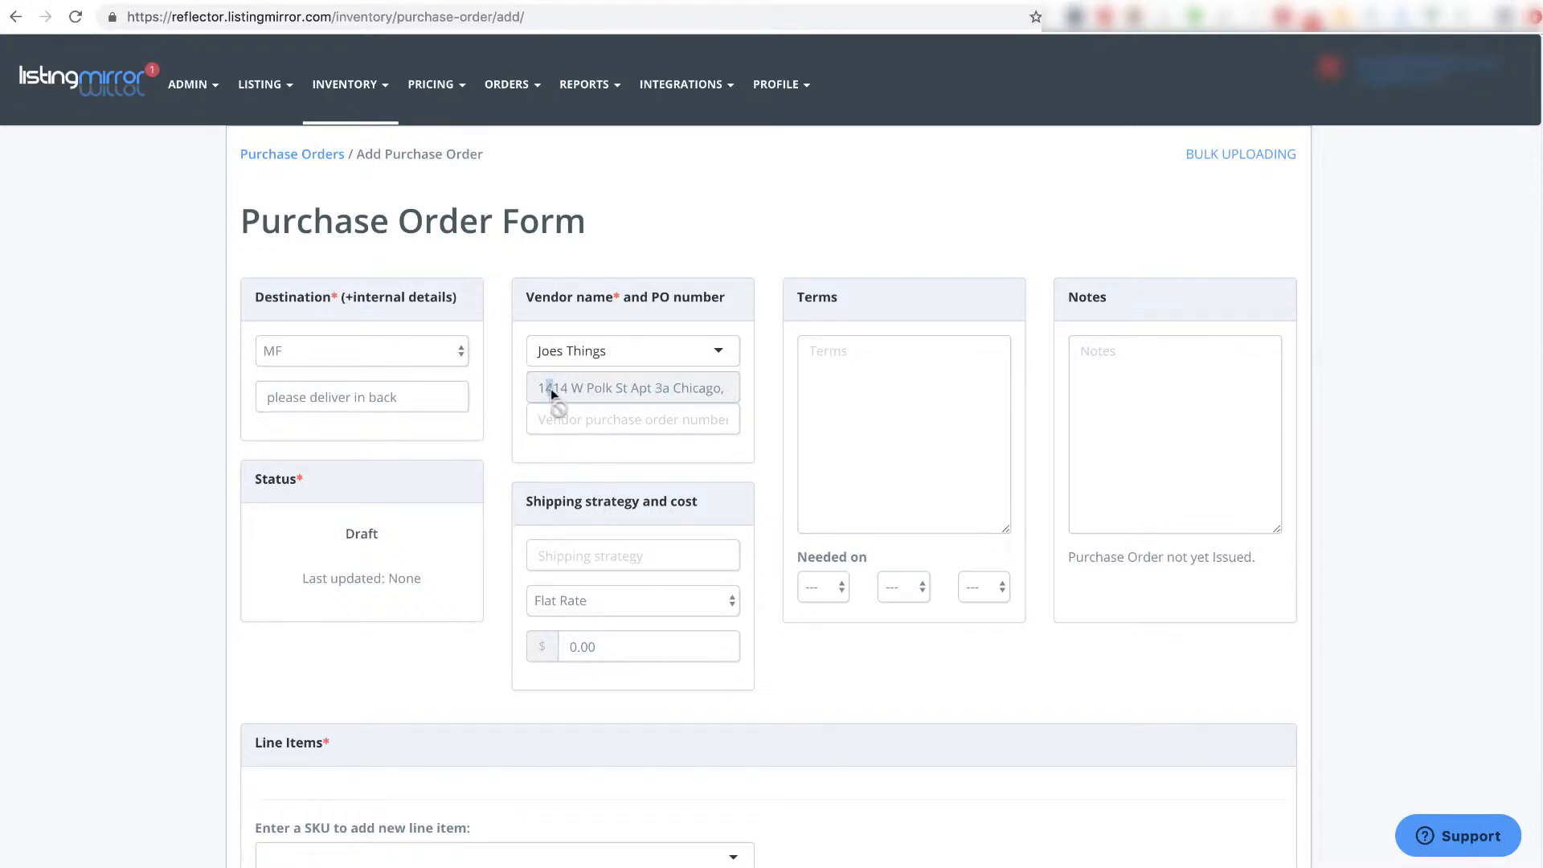
pyautogui.click(603, 397)
pyautogui.click(1184, 385)
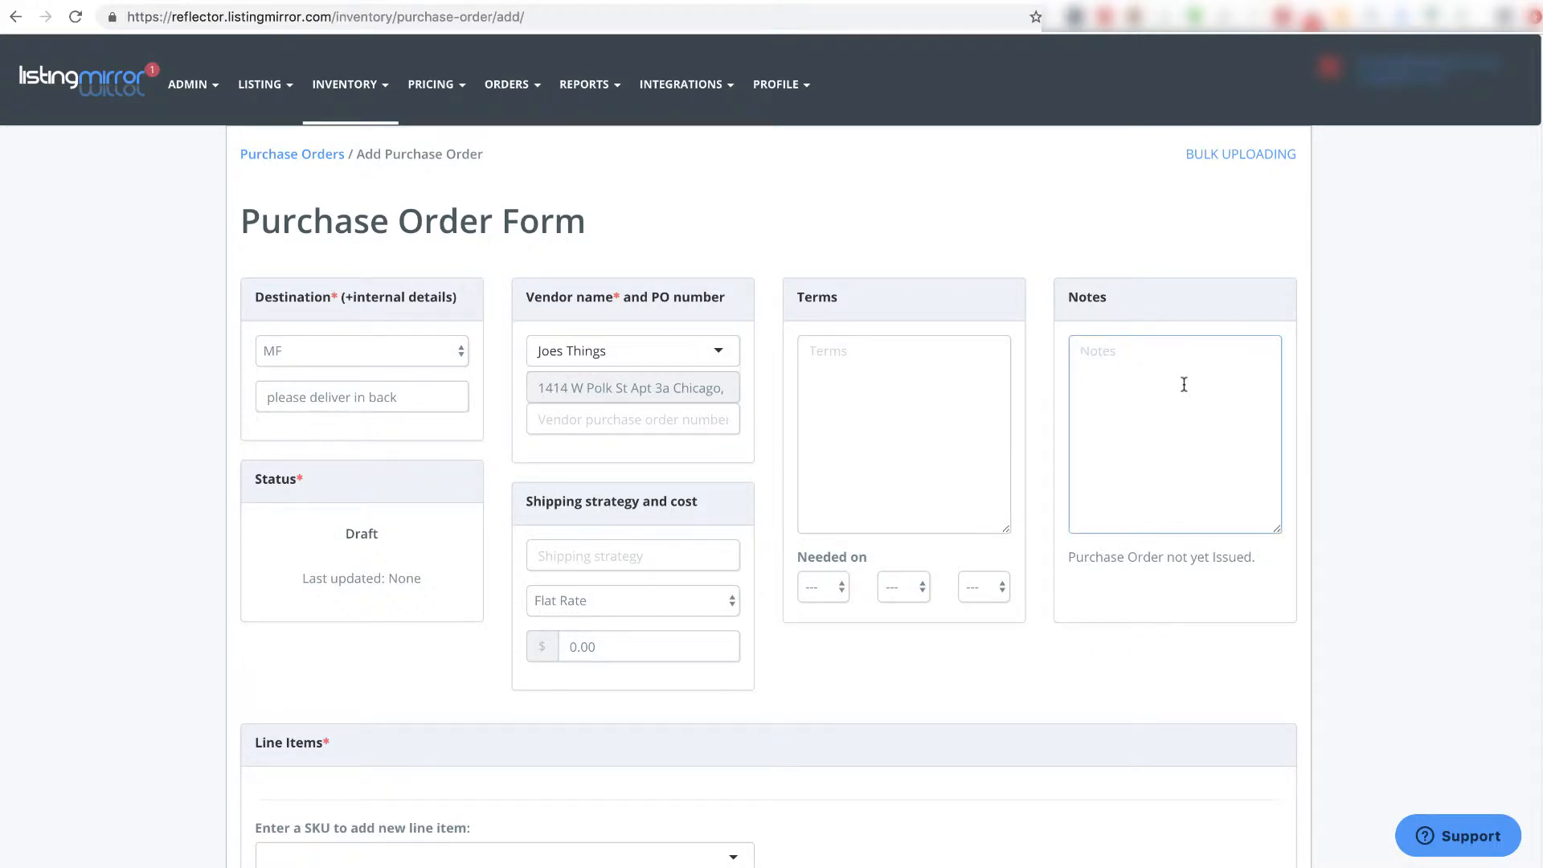
pyautogui.write('kyle place order')
pyautogui.press('BackSpace')
pyautogui.press('BackSpace')
pyautogui.press('BackSpace')
pyautogui.press('BackSpace')
pyautogui.press('BackSpace')
pyautogui.press('BackSpace')
pyautogui.press('BackSpace')
pyautogui.press('BackSpace')
pyautogui.press('BackSpace')
pyautogui.press('BackSpace')
pyautogui.press('BackSpace')
pyautogui.press('BackSpace')
pyautogui.press('BackSpace')
pyautogui.press('BackSpace')
pyautogui.press('BackSpace')
pyautogui.press('BackSpace')
# - Set the shipping strategy to Ground with a Flat Rate shipping charge
pyautogui.click(561, 553)
pyautogui.write('Ground')
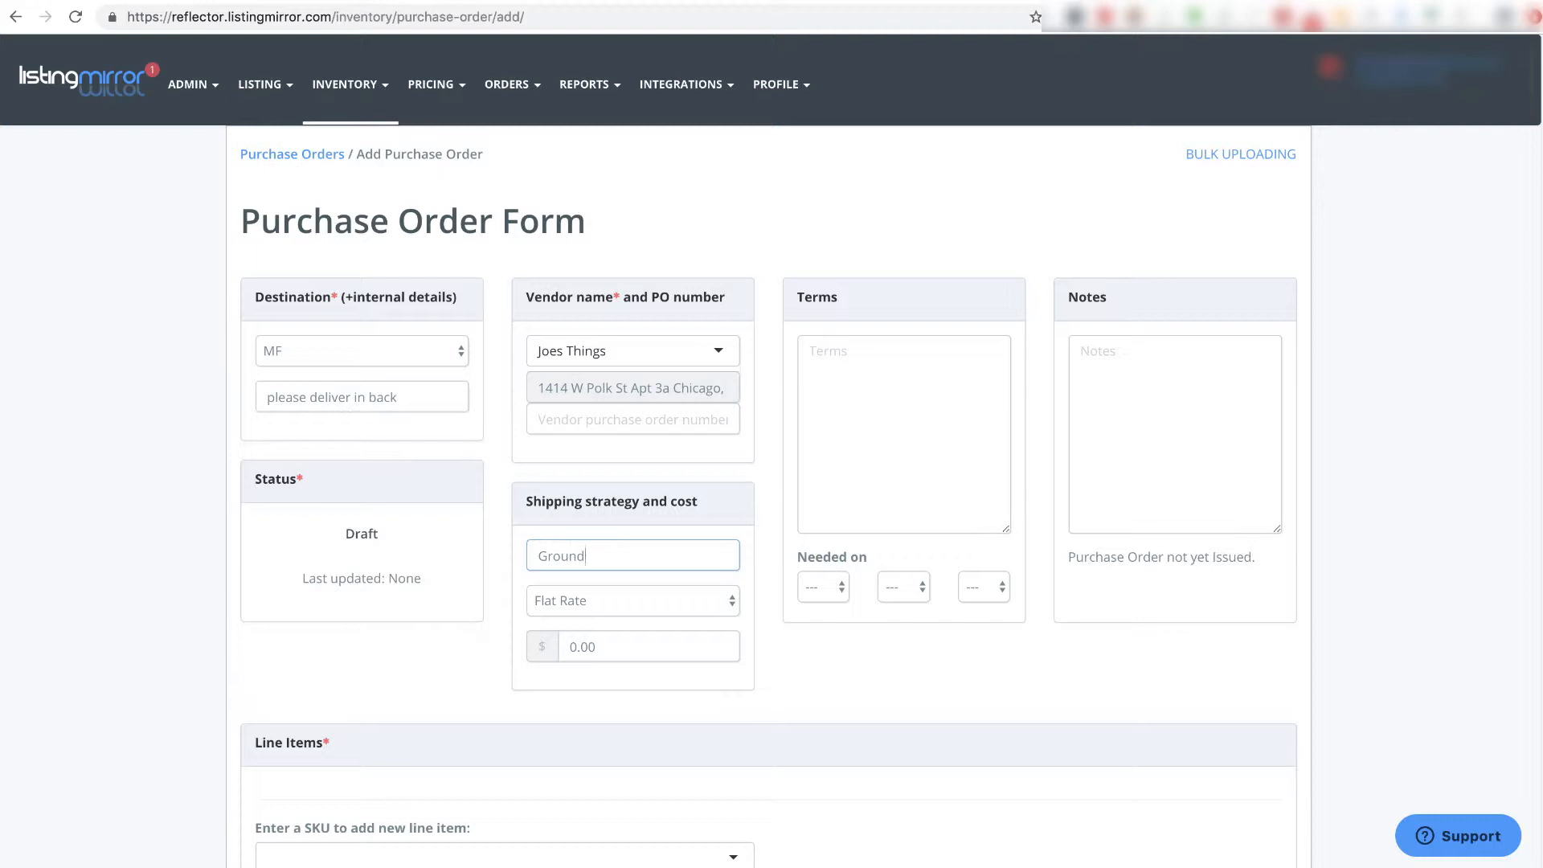
pyautogui.click(697, 608)
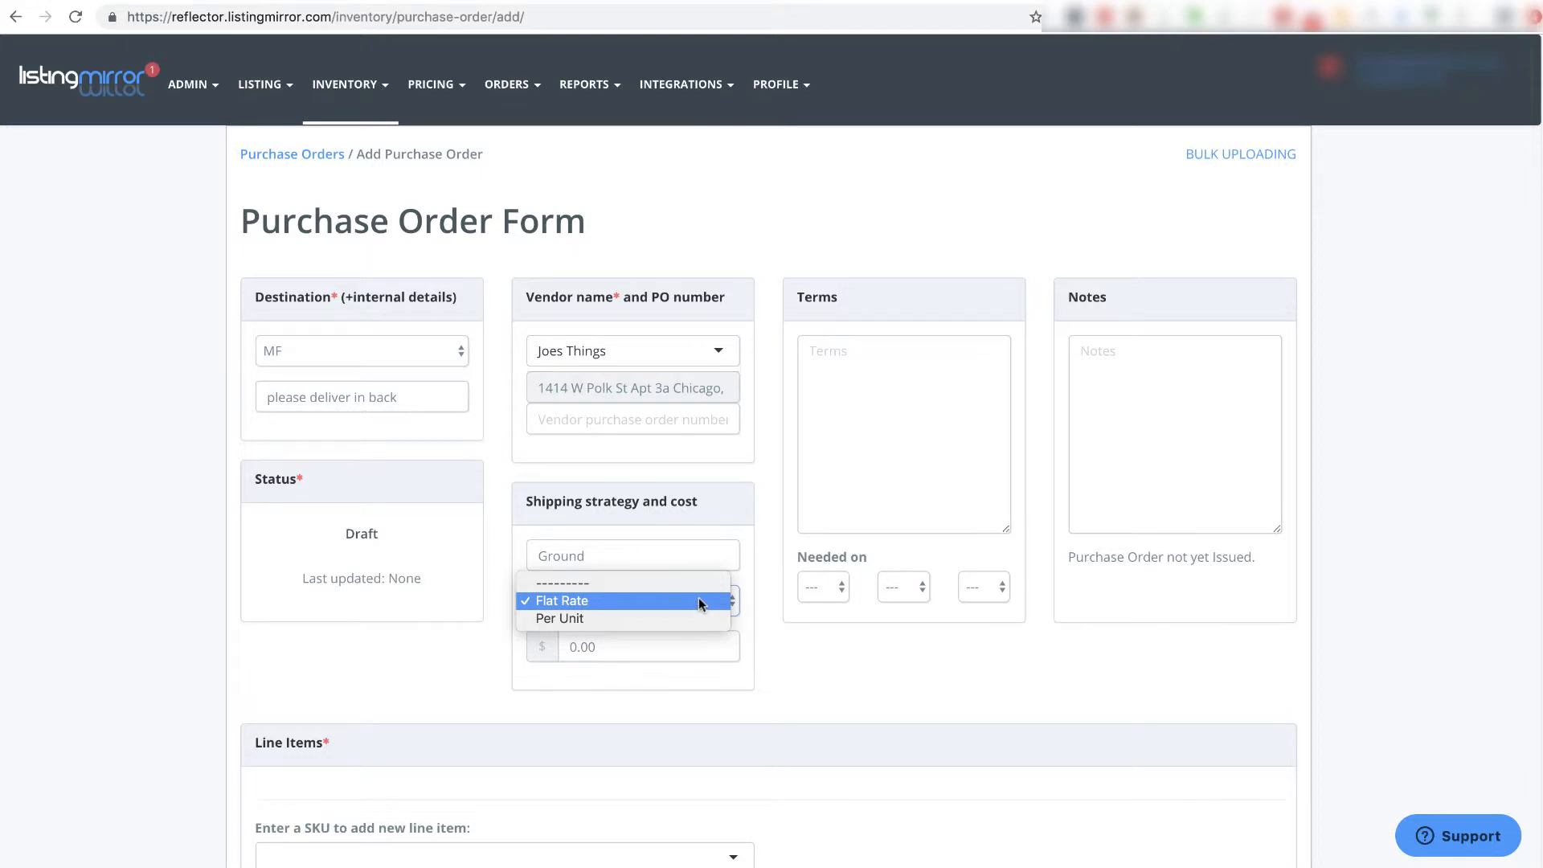
pyautogui.click(699, 602)
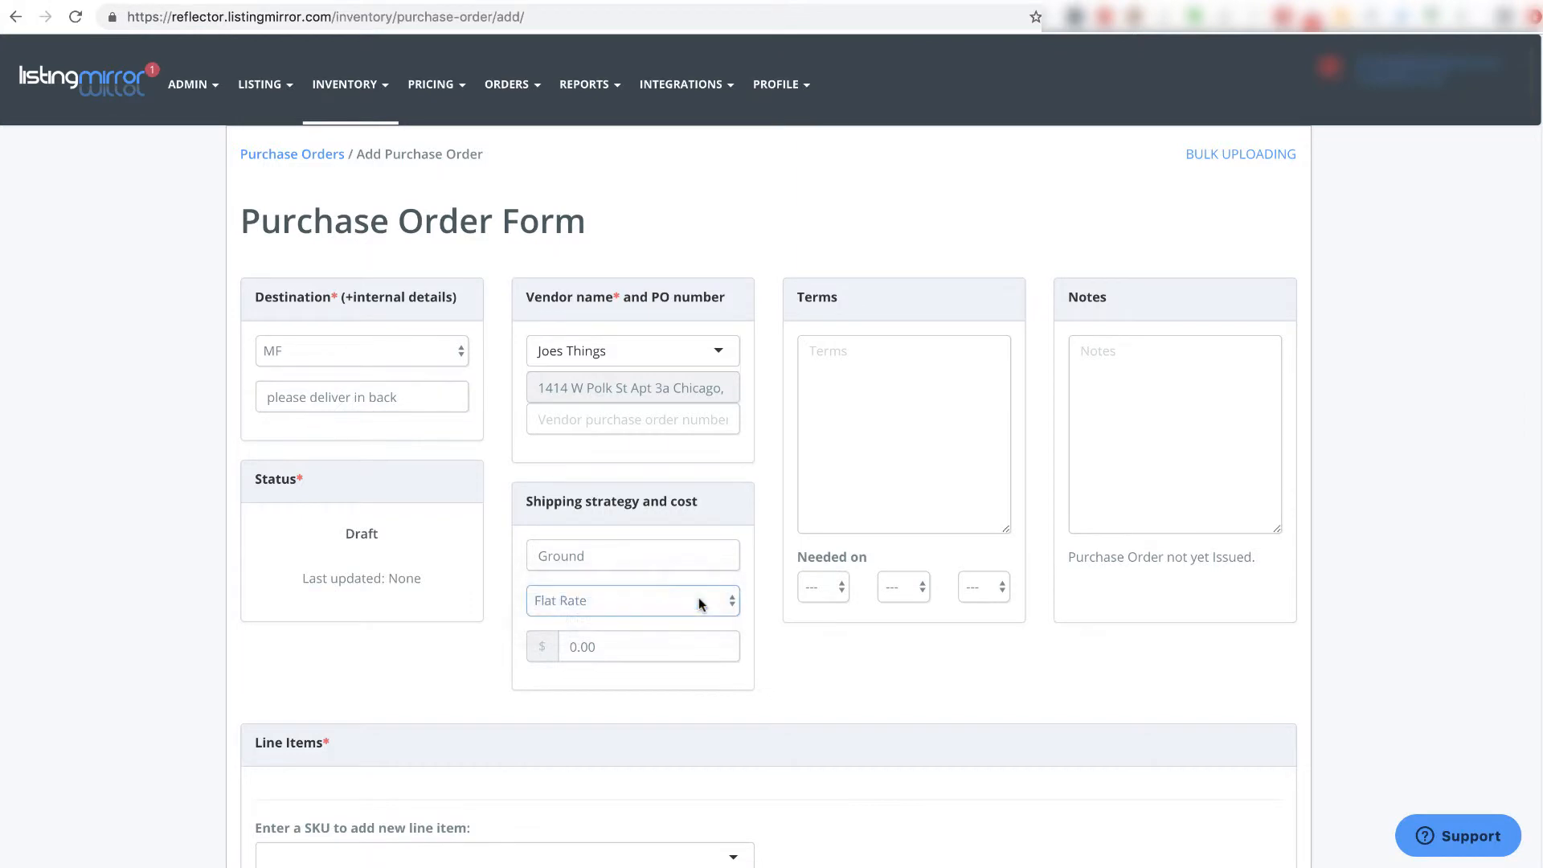
# - Set the shipping cost to 4.00, bringing the grand total to $4.00
pyautogui.click(630, 647)
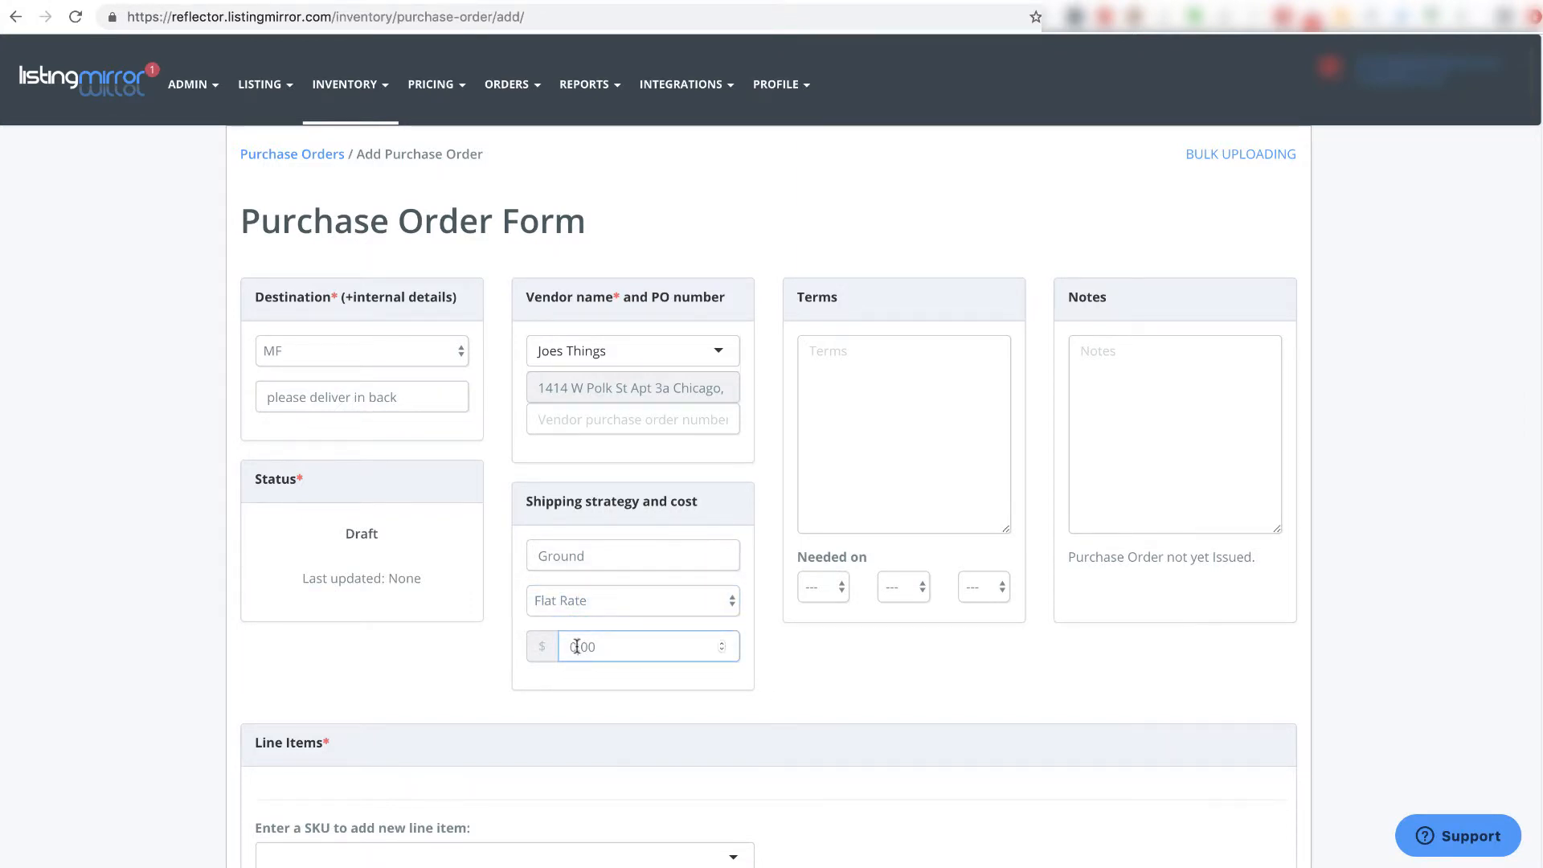
pyautogui.press('BackSpace')
pyautogui.write('4')
pyautogui.scroll(-3, 881, 668)
pyautogui.scroll(-1, 881, 667)
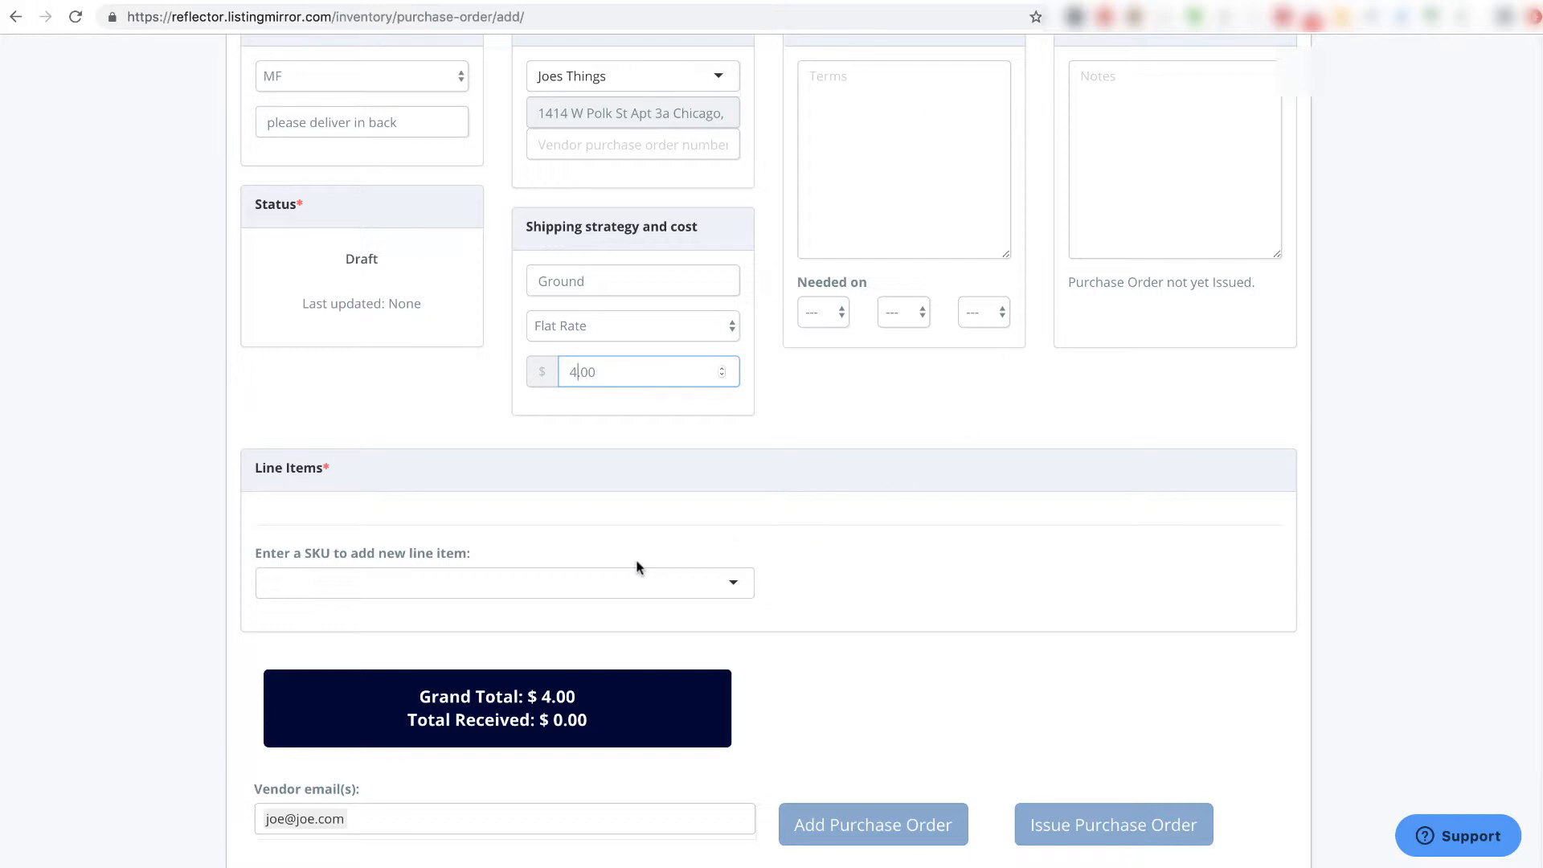
# - Add line items sku2.5 (green socks, 2.00) and sku3 (pair of boots, 20.00)
pyautogui.click(628, 580)
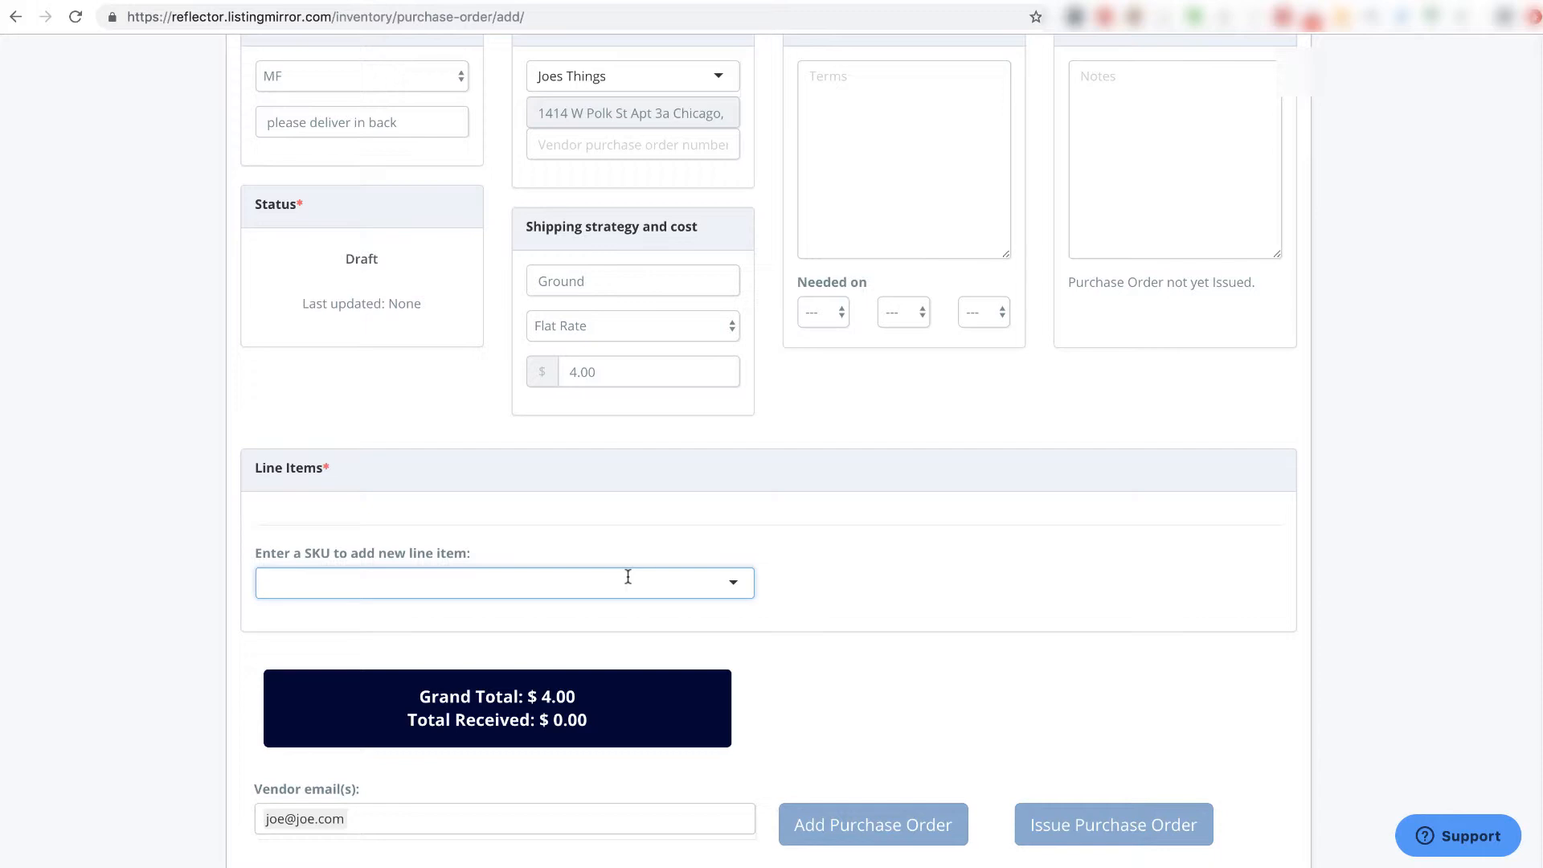
pyautogui.write('sk')
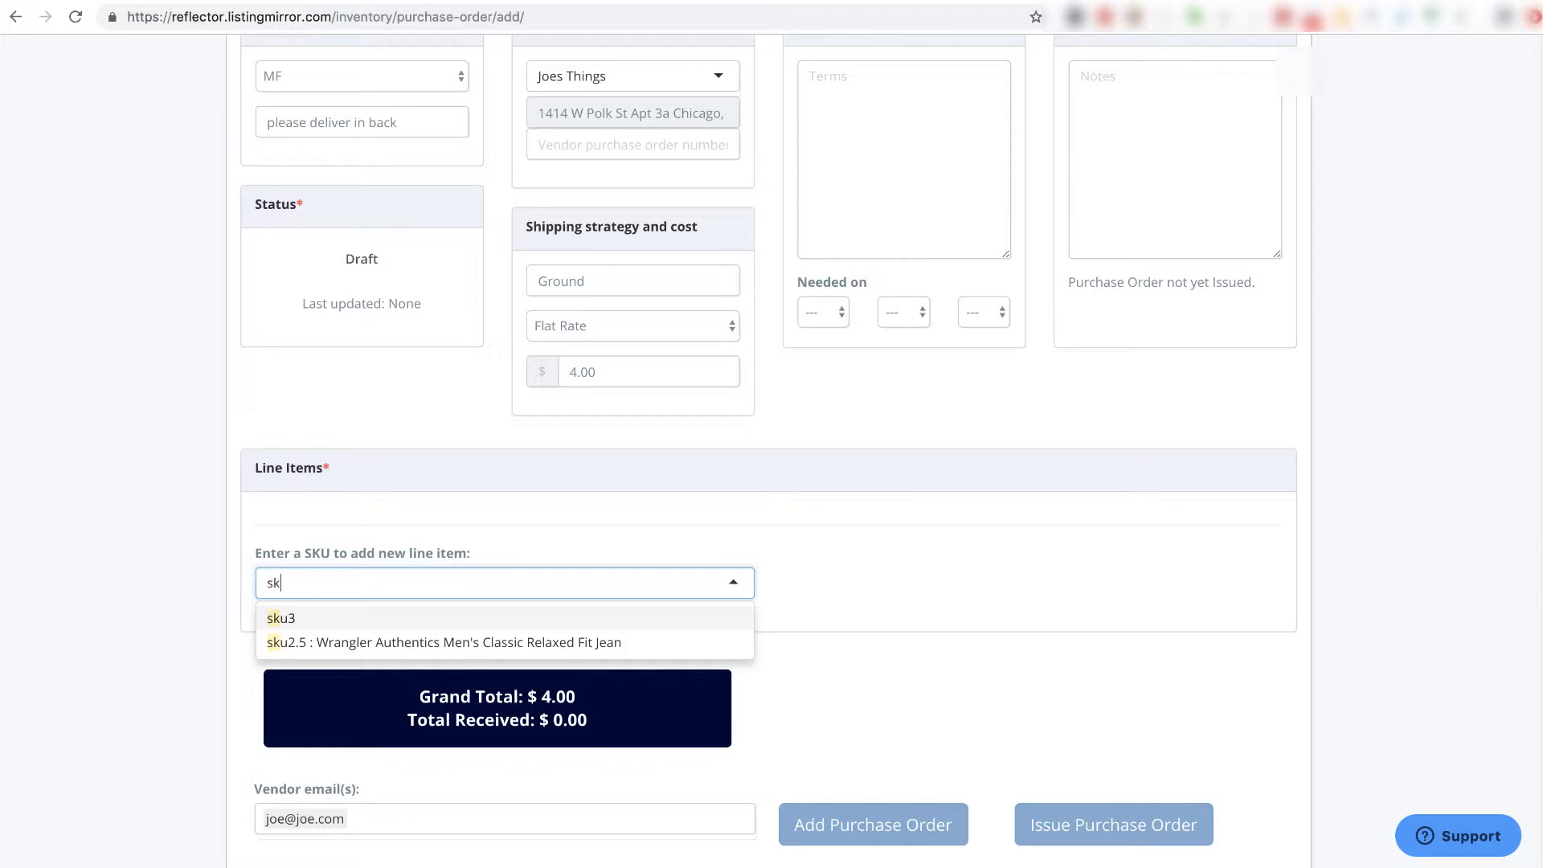
pyautogui.click(561, 643)
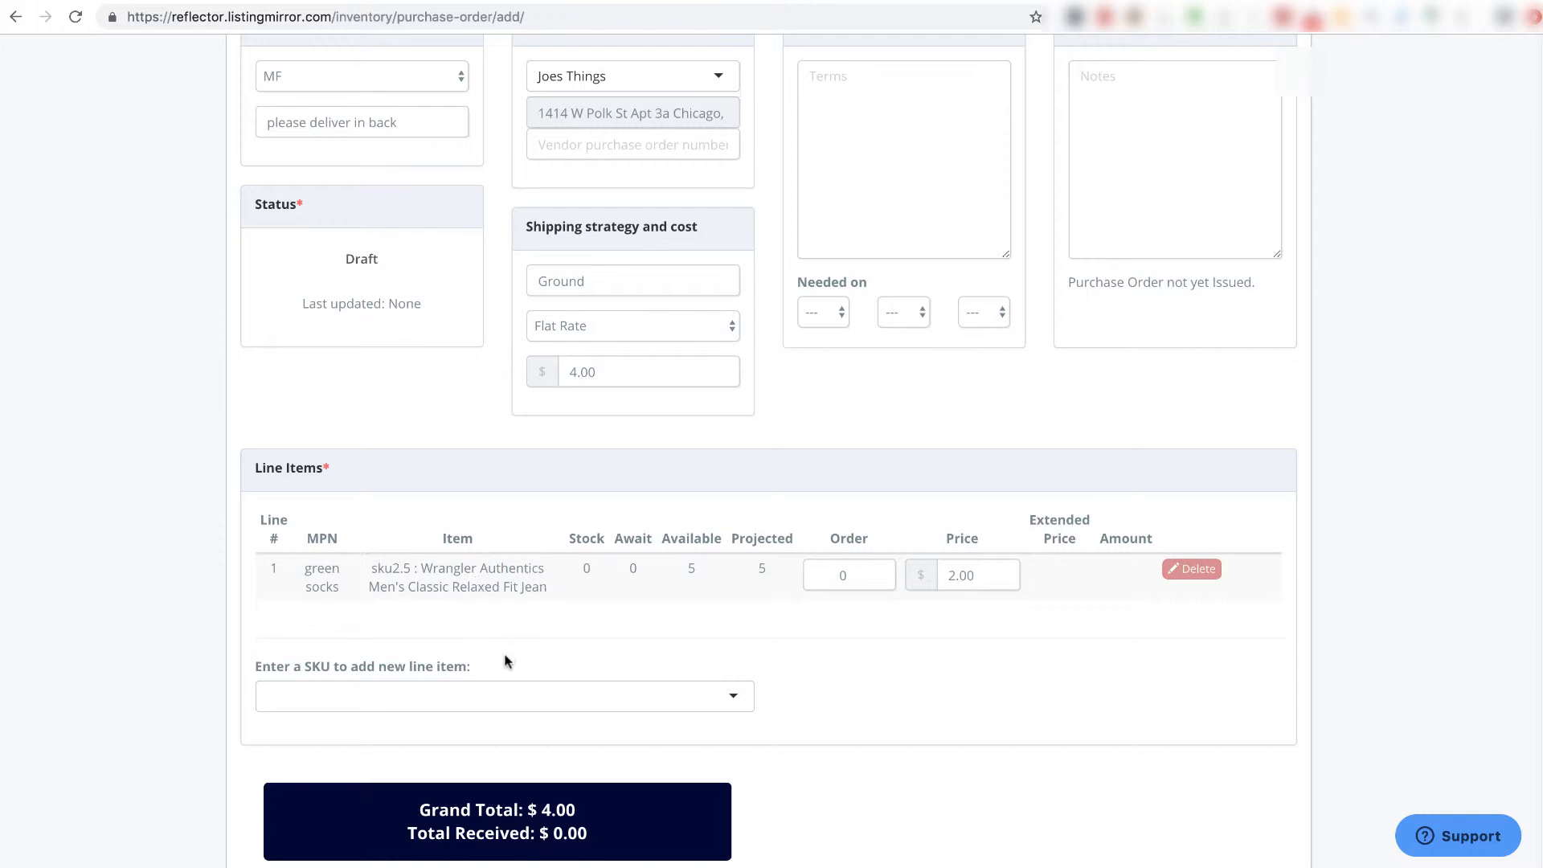
pyautogui.click(496, 699)
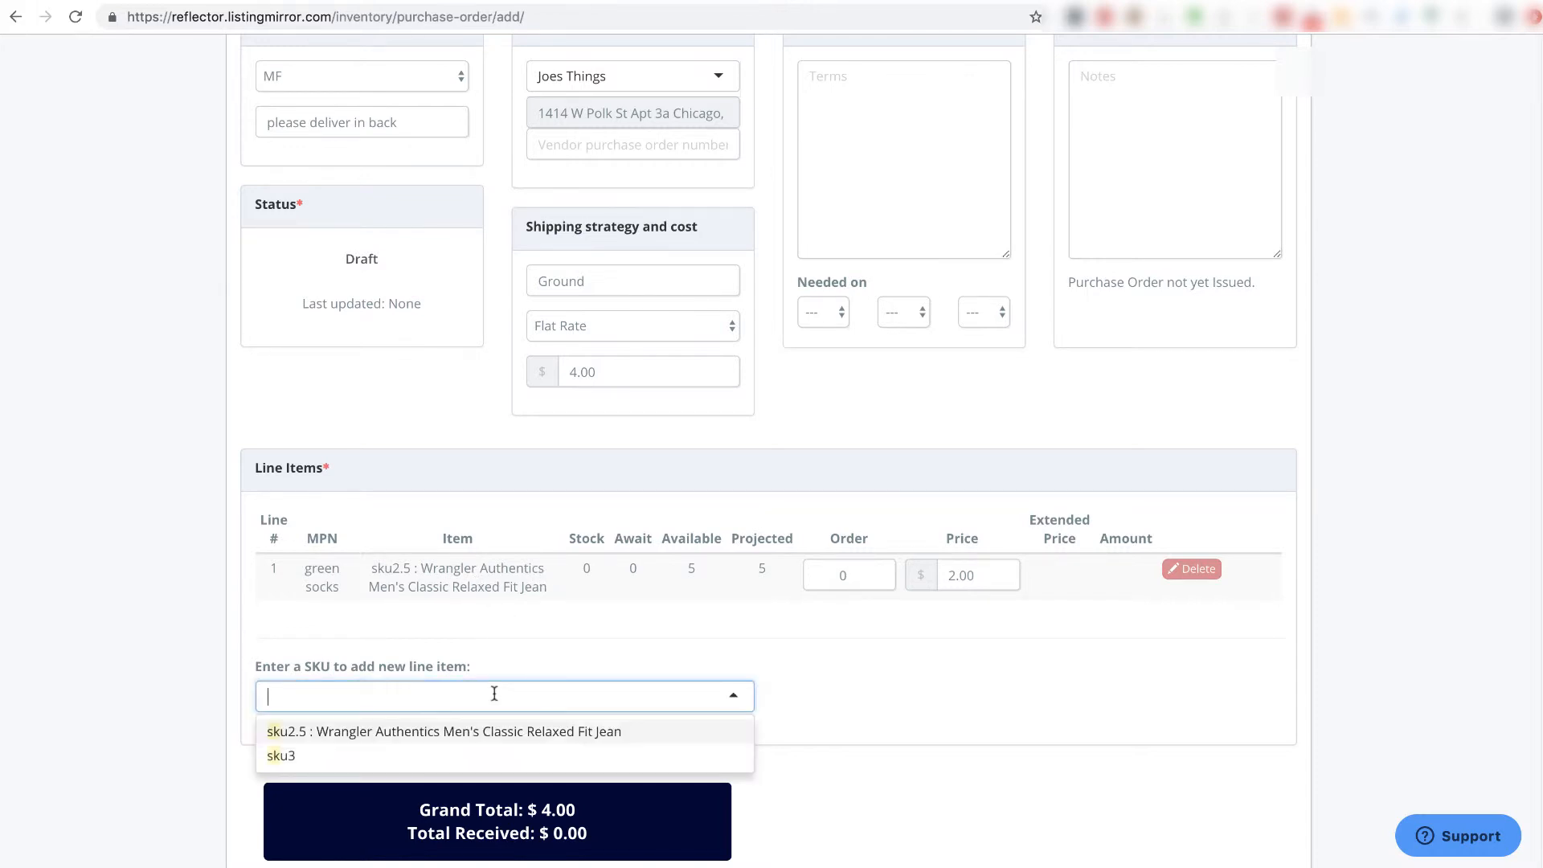
pyautogui.click(406, 757)
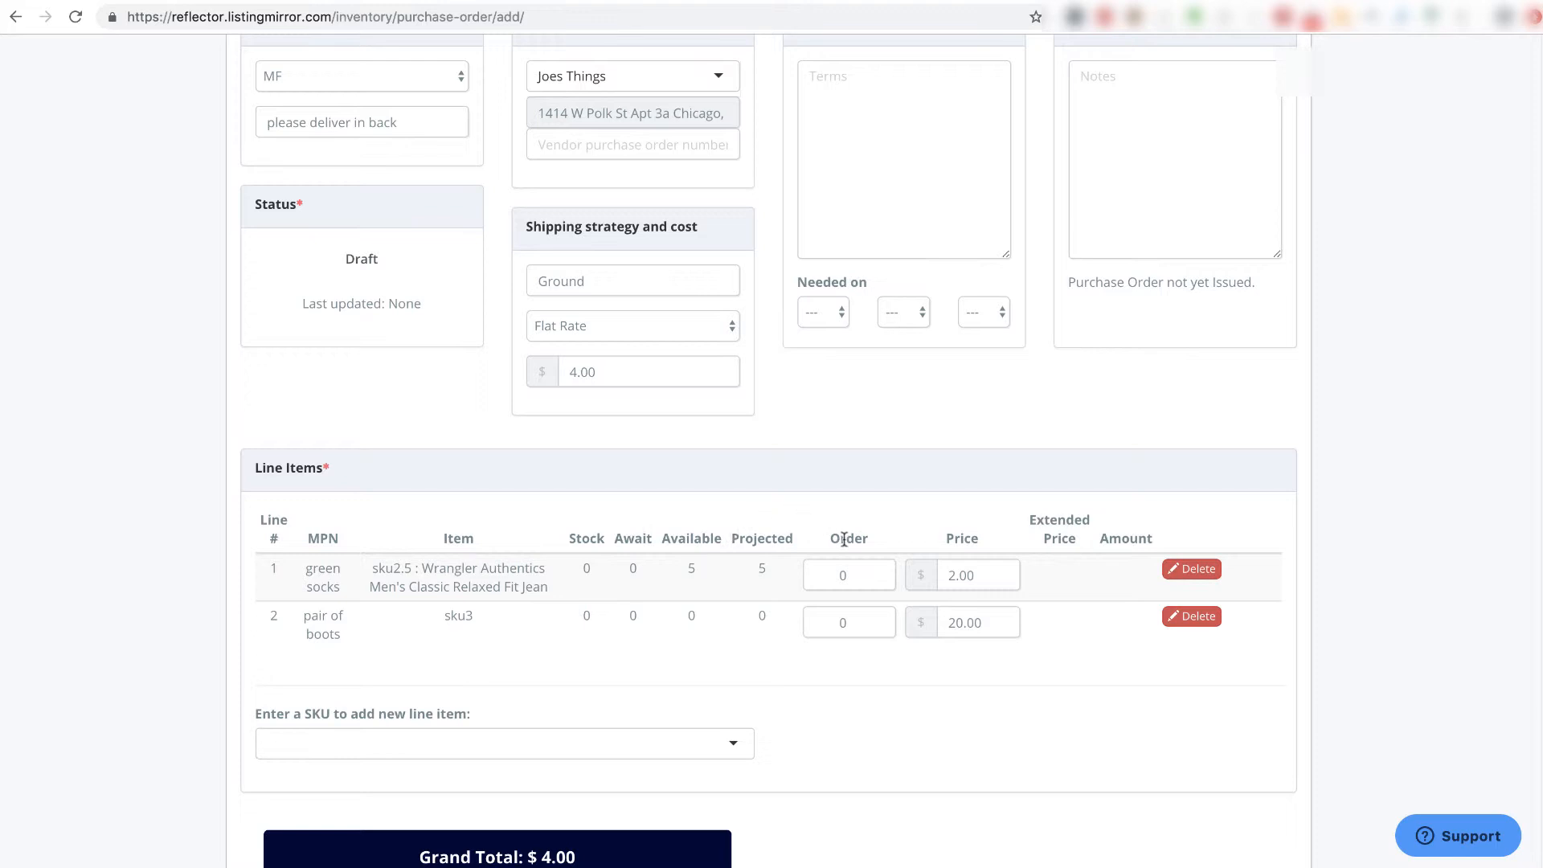
# - Raise the order quantities to 3 for sku2.5 and 4 for sku3
pyautogui.click(879, 570)
pyautogui.click(879, 571)
pyautogui.click(879, 571)
pyautogui.click(878, 617)
pyautogui.click(878, 616)
pyautogui.click(878, 616)
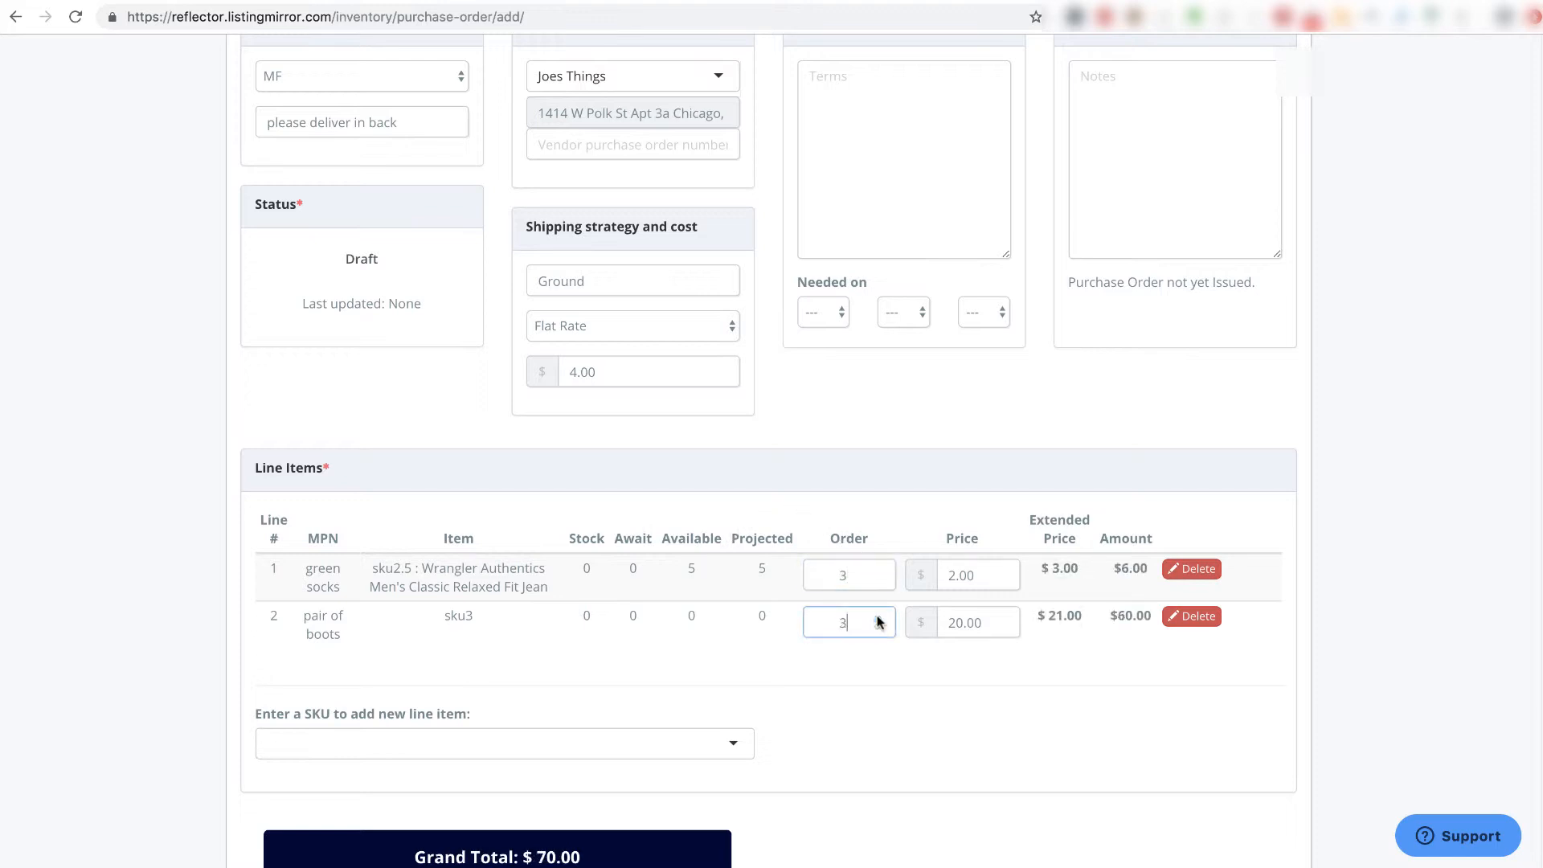
pyautogui.click(877, 616)
pyautogui.moveTo(631, 538)
pyautogui.click(646, 535)
pyautogui.moveTo(691, 542)
pyautogui.moveTo(758, 542)
pyautogui.click(702, 335)
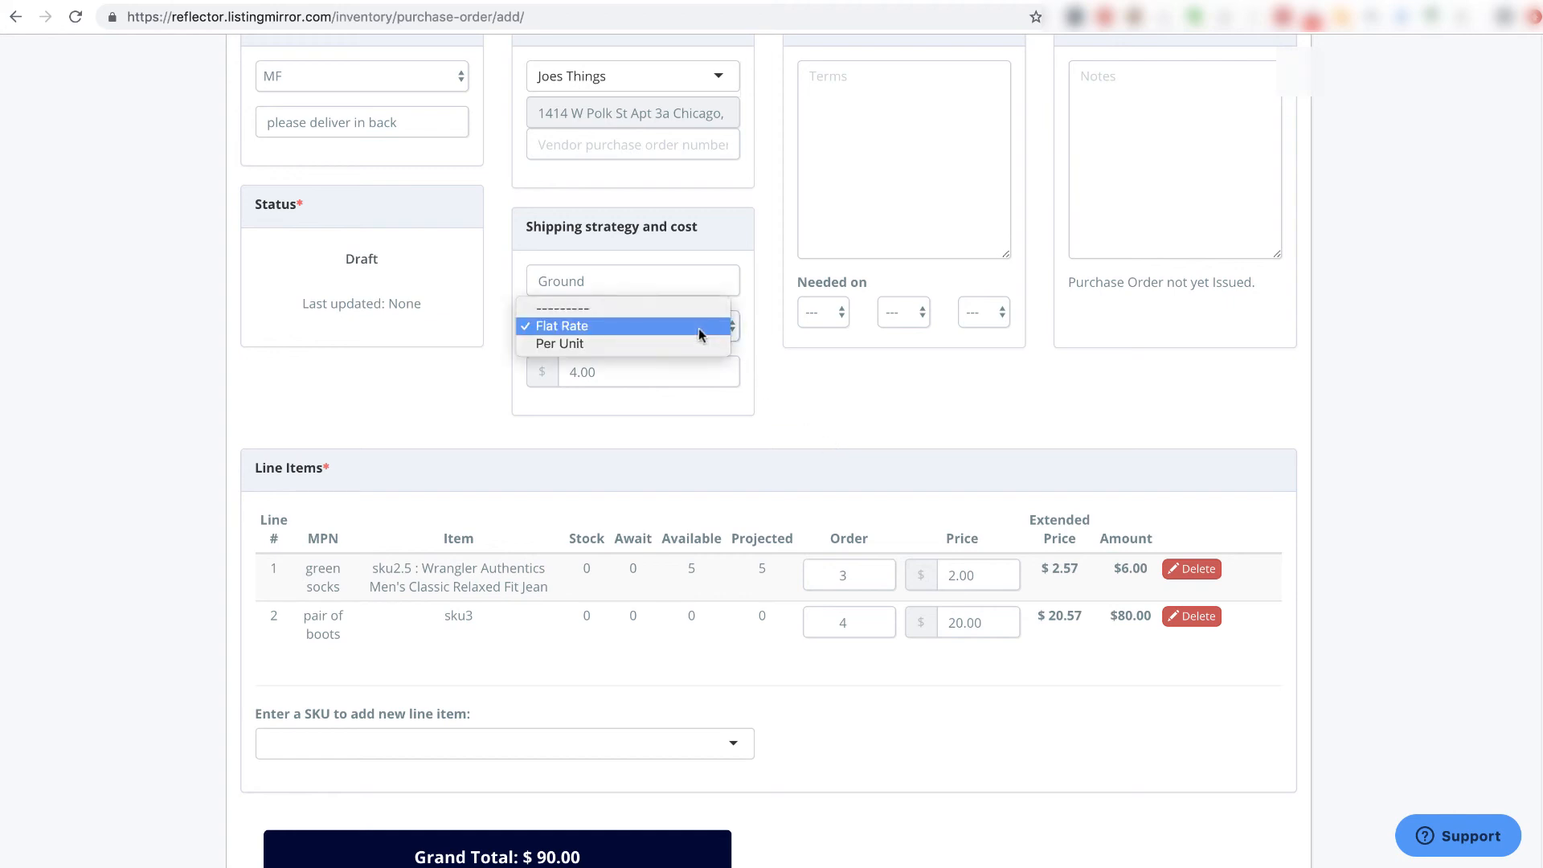
pyautogui.click(658, 344)
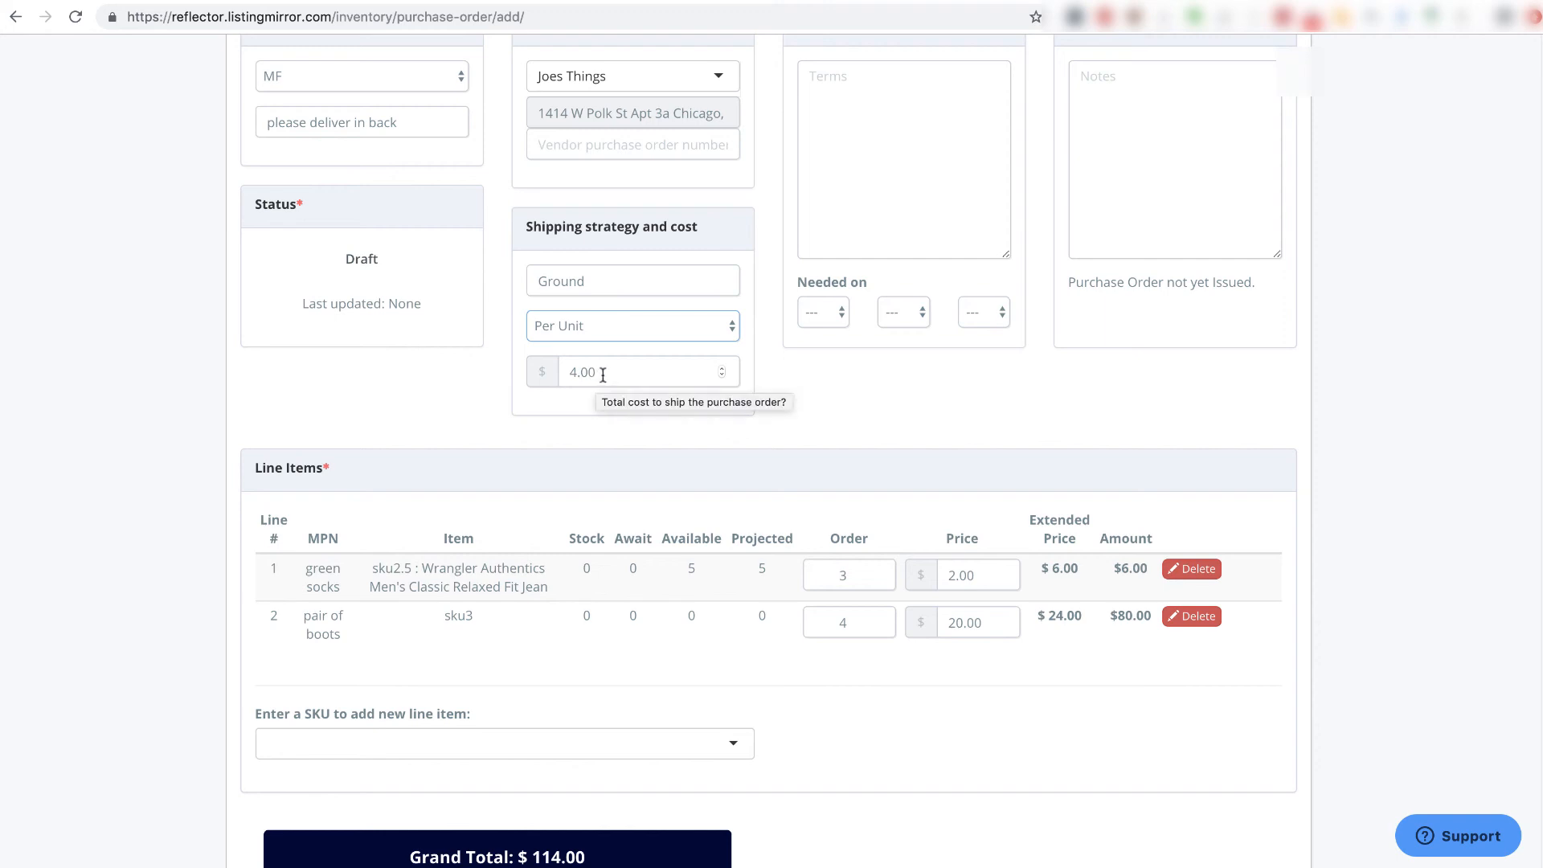
pyautogui.click(672, 329)
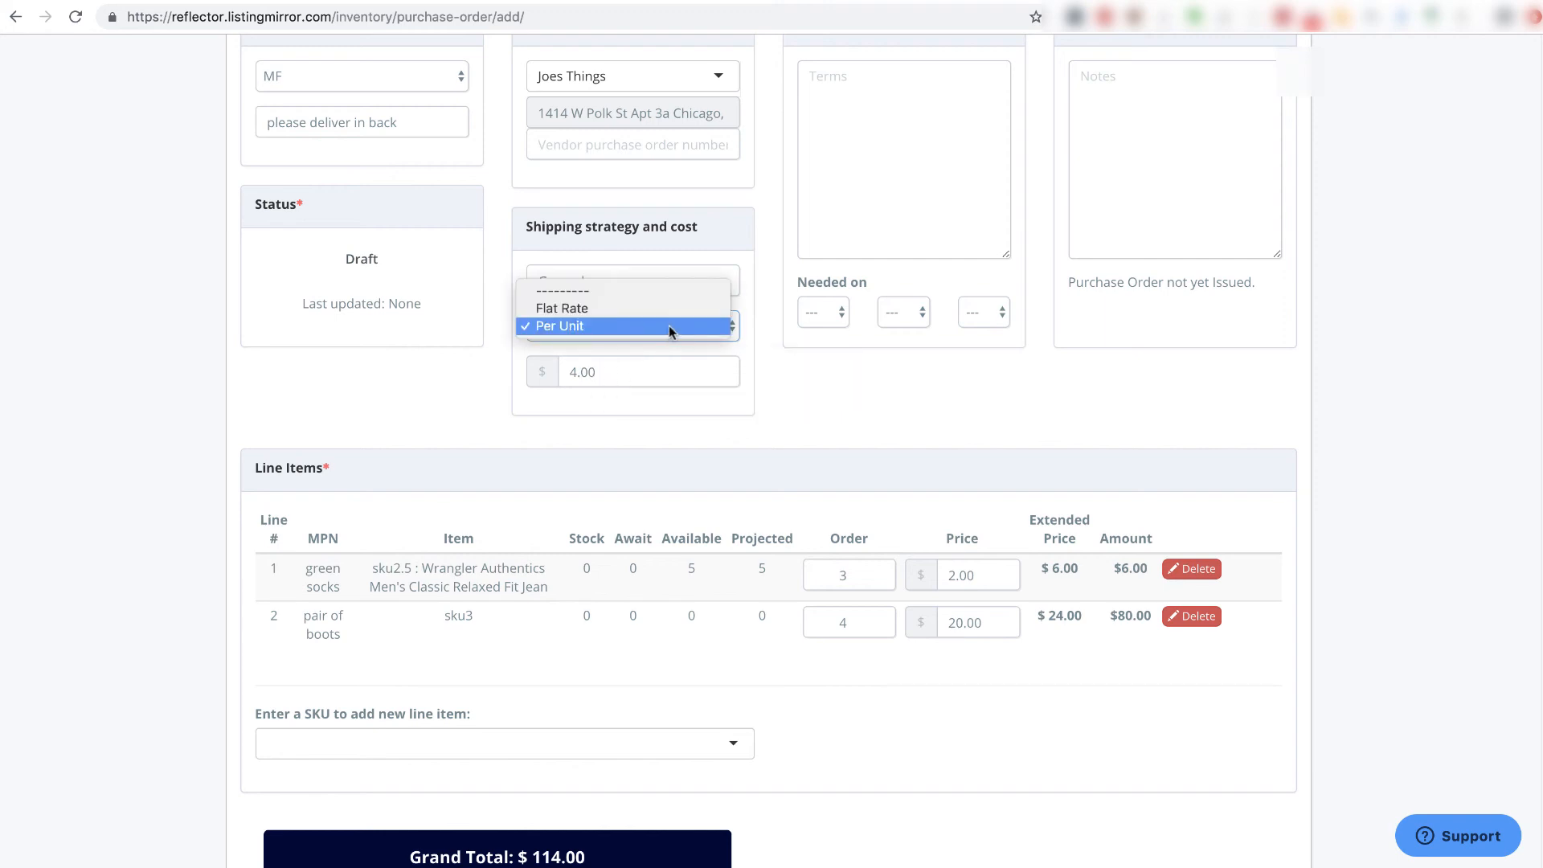
pyautogui.click(604, 306)
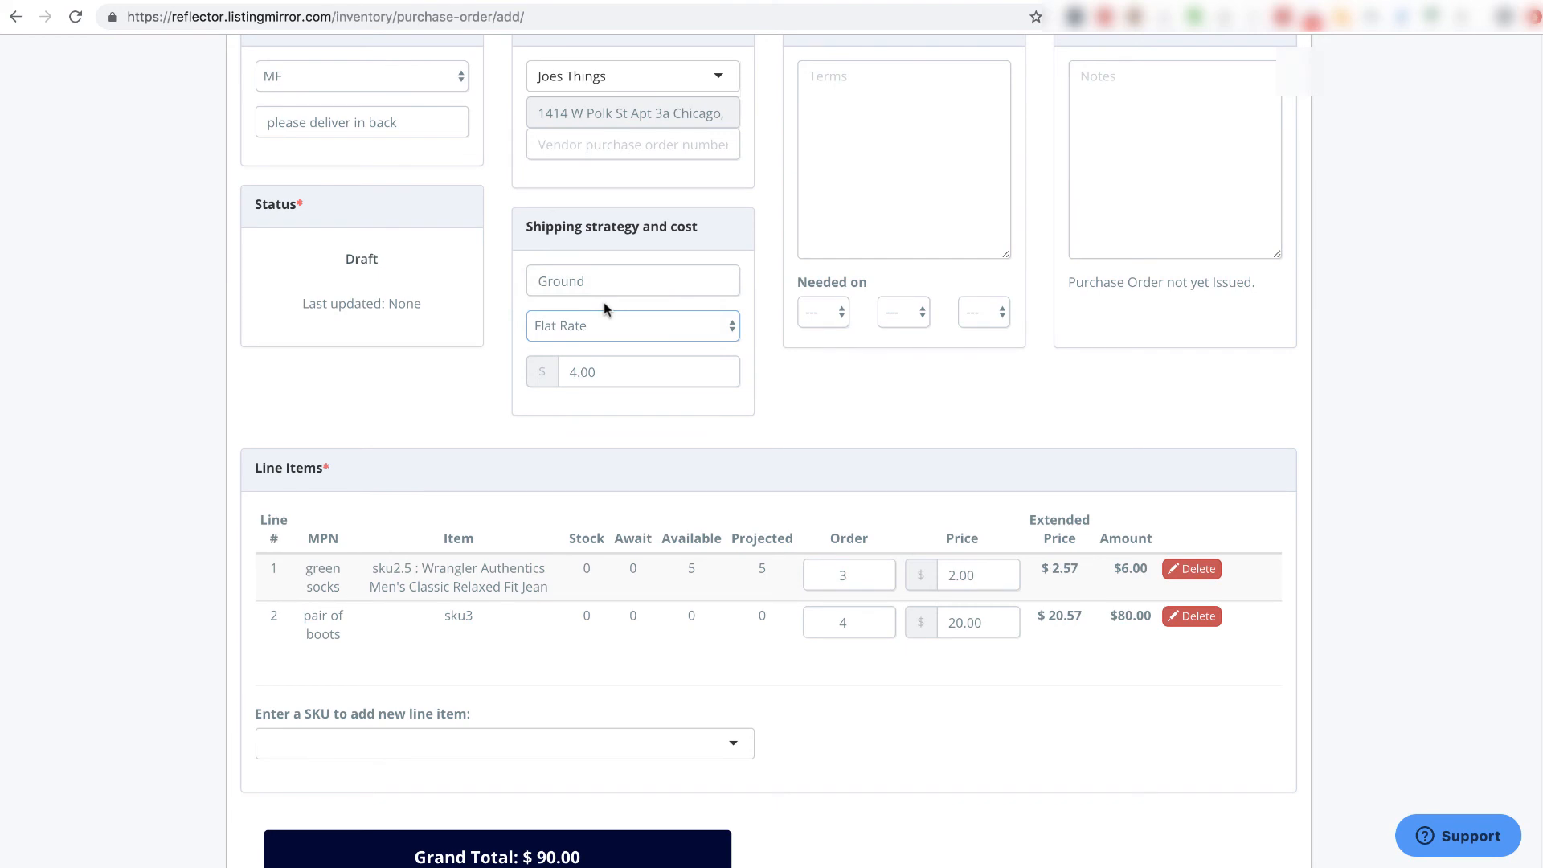
pyautogui.scroll(-3, 1313, 482)
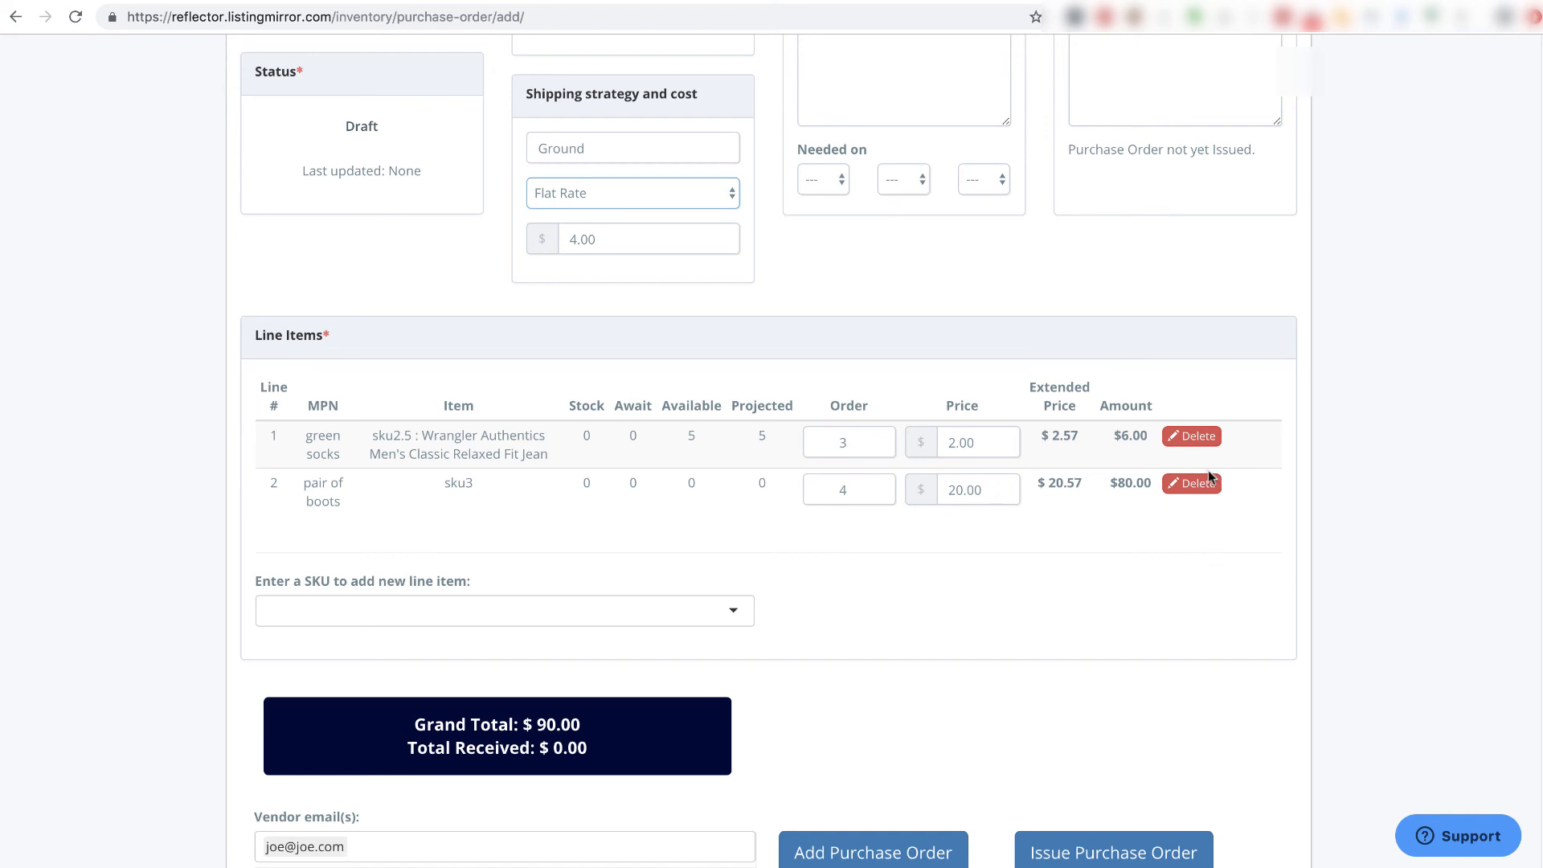
pyautogui.scroll(3, 1266, 592)
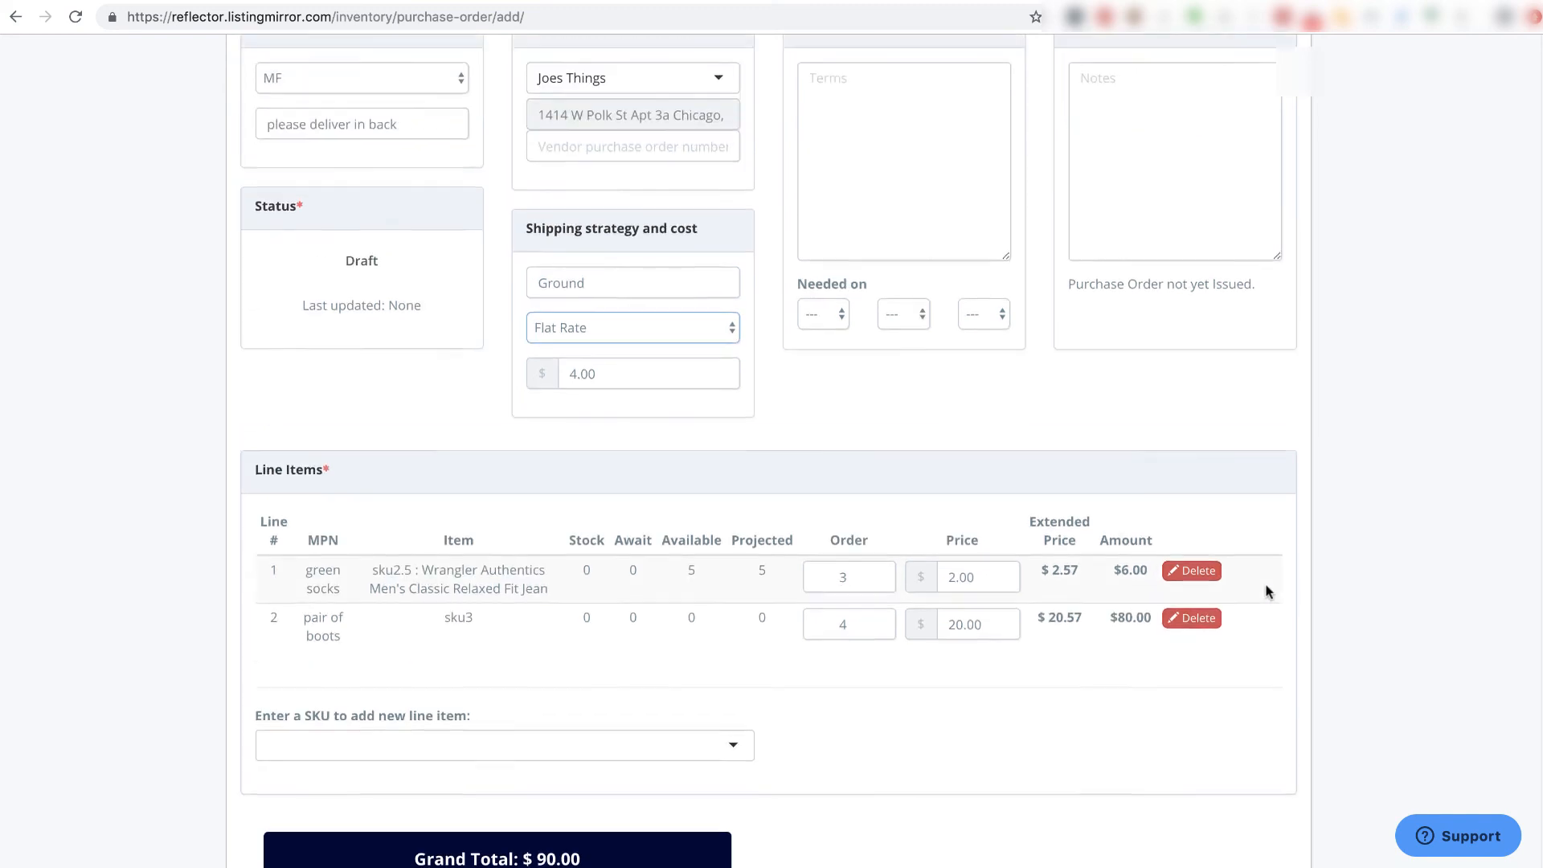
pyautogui.scroll(3, 1266, 593)
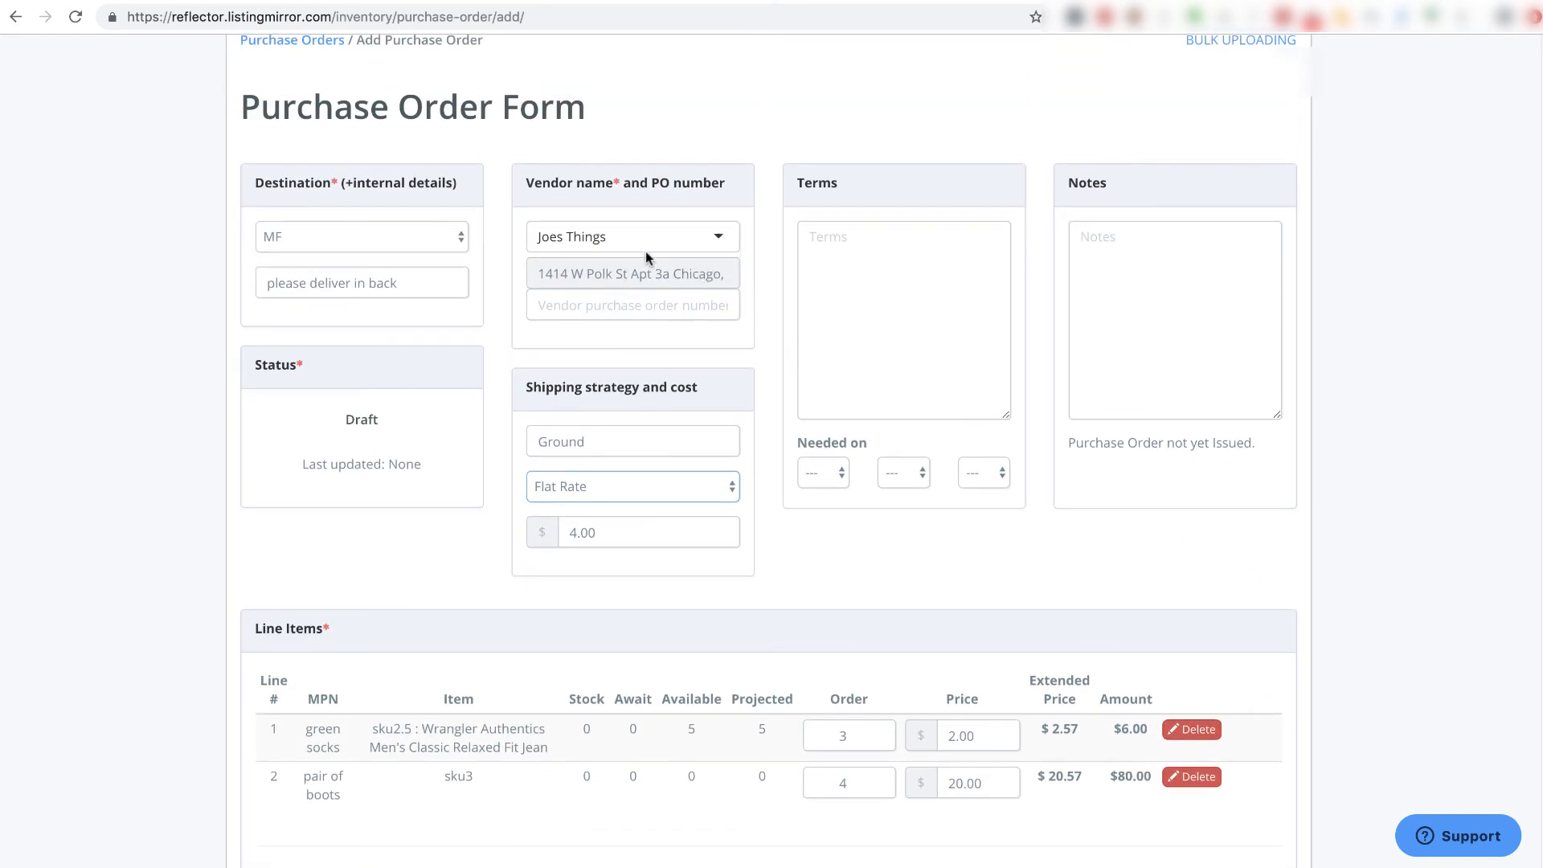
pyautogui.scroll(-9, 796, 541)
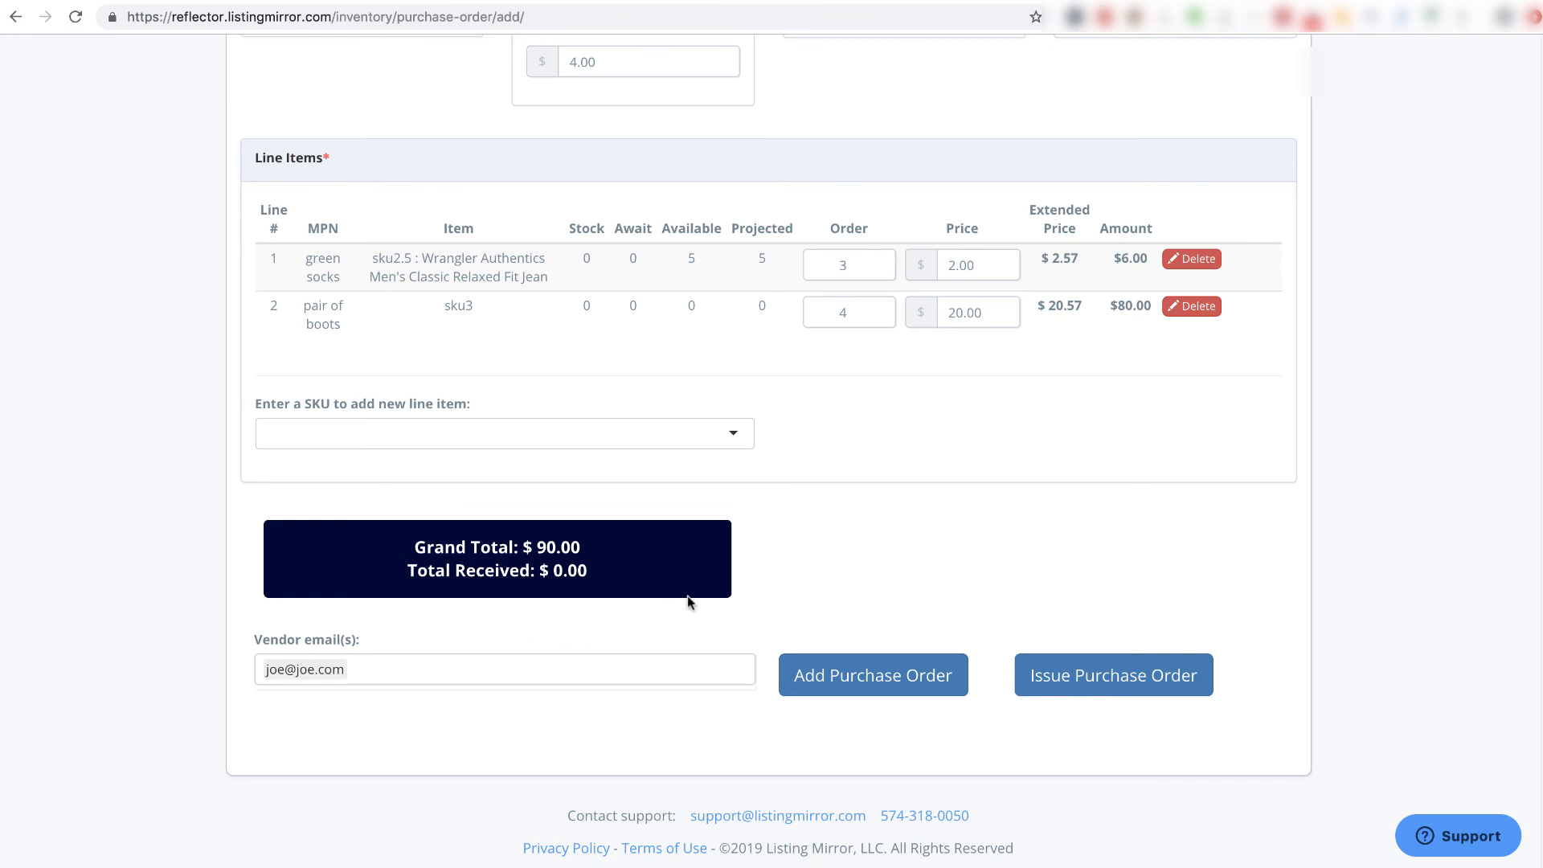
# - Issue the purchase order so it is saved as PO 4 for Joes Things
pyautogui.click(1061, 681)
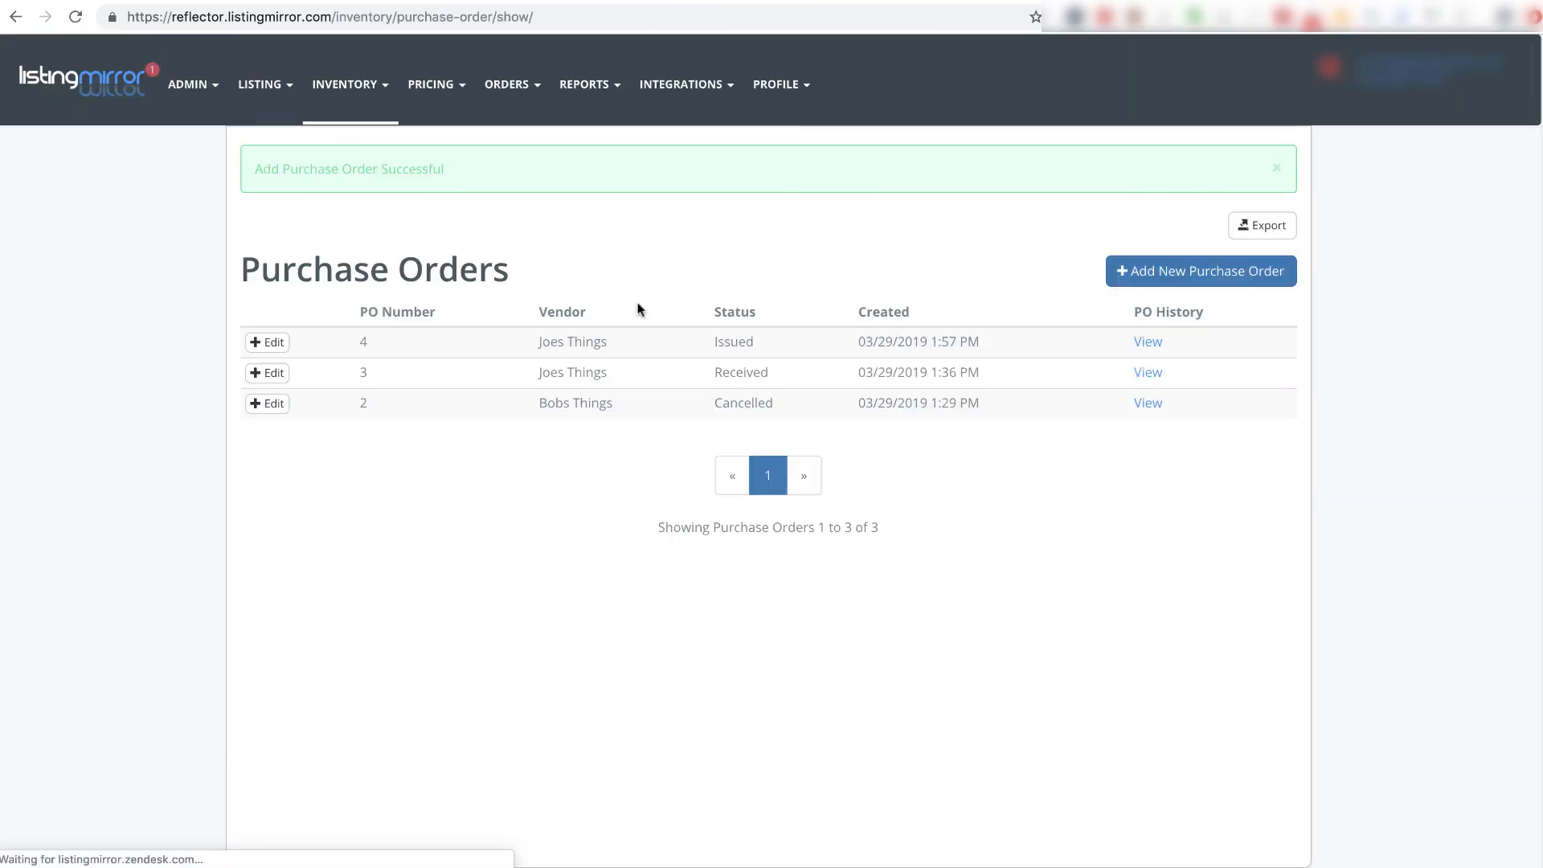